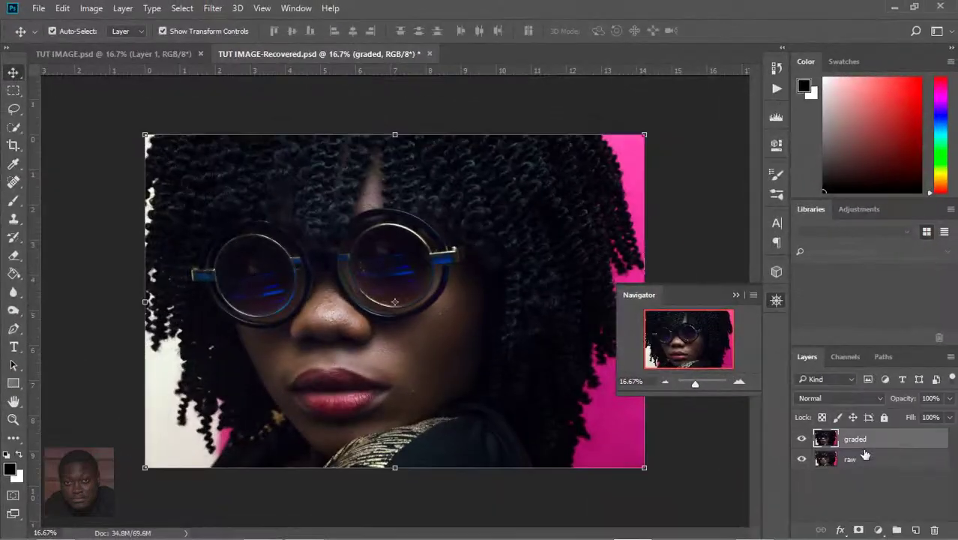
Duplicate the graded layer and name the copy '1'.
key(ctrl+j)
double_click(862, 439)
text(1)
key(Return)
click(740, 382)
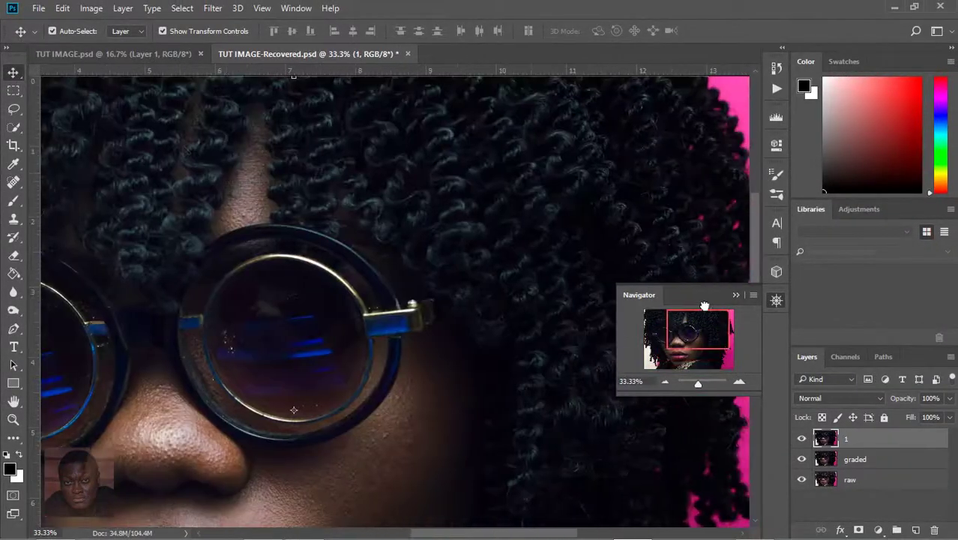
Patch away small skin blemishes on the forehead and cheek with the Patch tool.
click(13, 183)
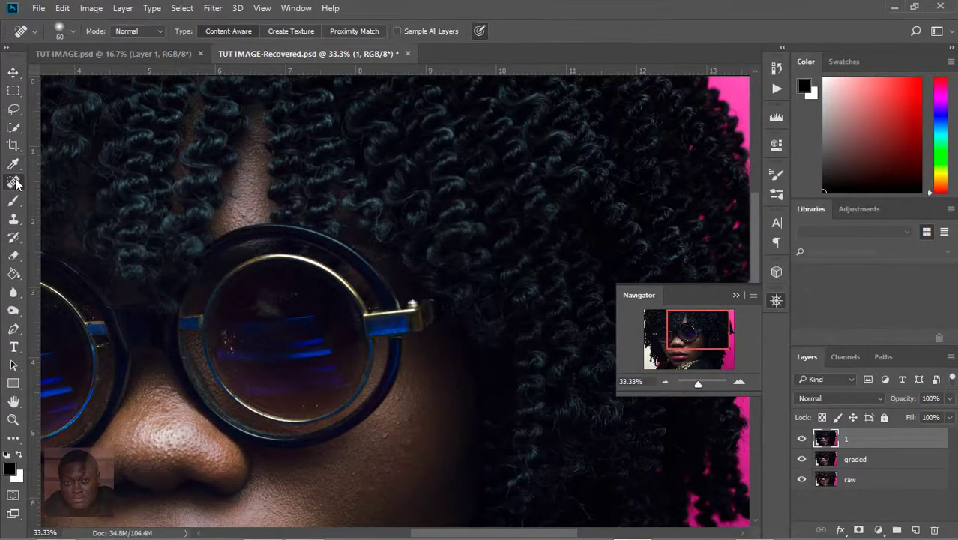
right_click(14, 183)
click(67, 197)
key(shift+j)
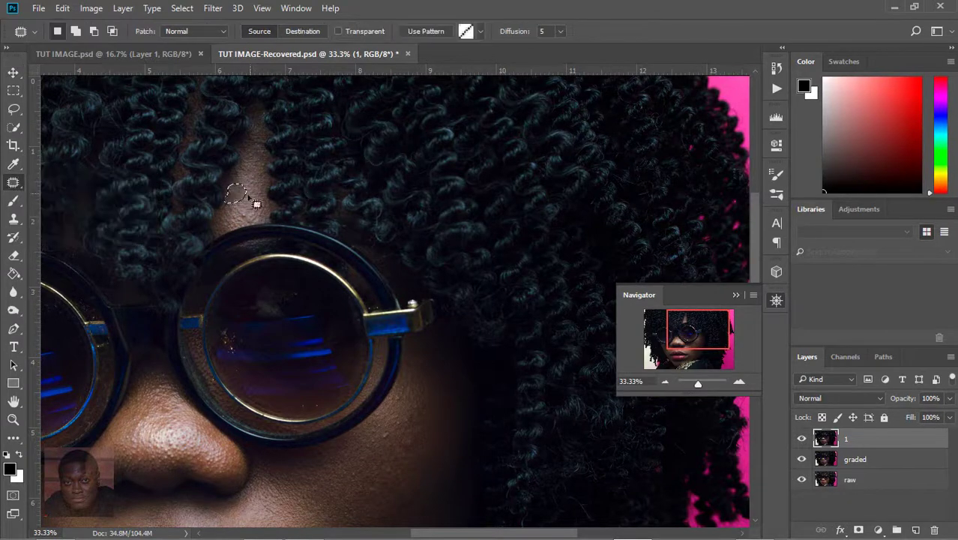
scroll(390, 247, down, 5)
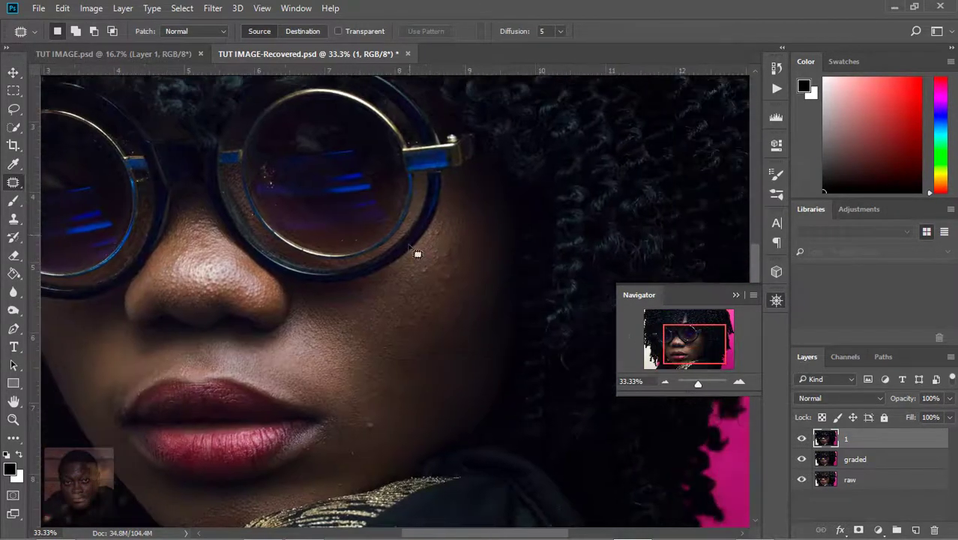
scroll(405, 251, left, 1)
mouse_move(442, 233)
mouse_down()
mouse_move(432, 237)
mouse_move(422, 323)
mouse_up()
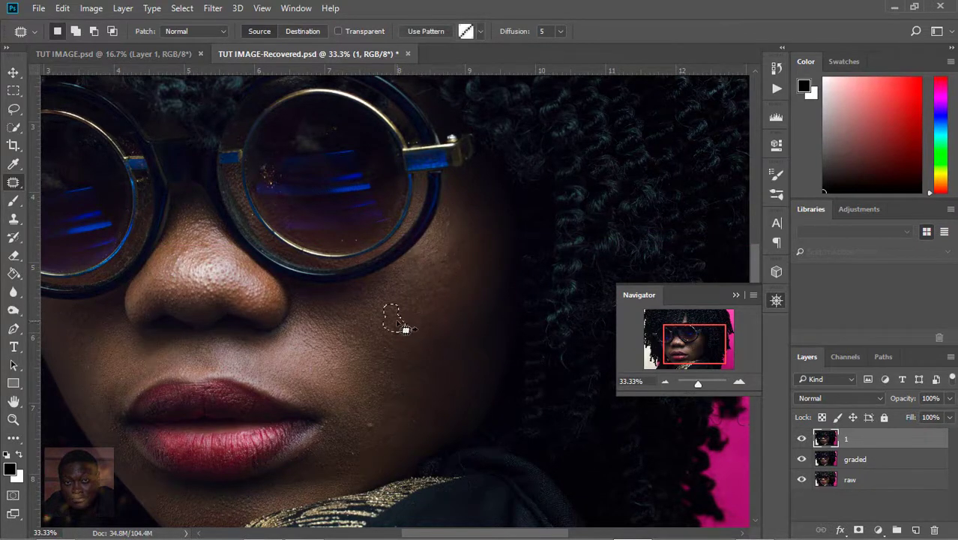
drag(401, 324, 420, 361)
key(ctrl+d)
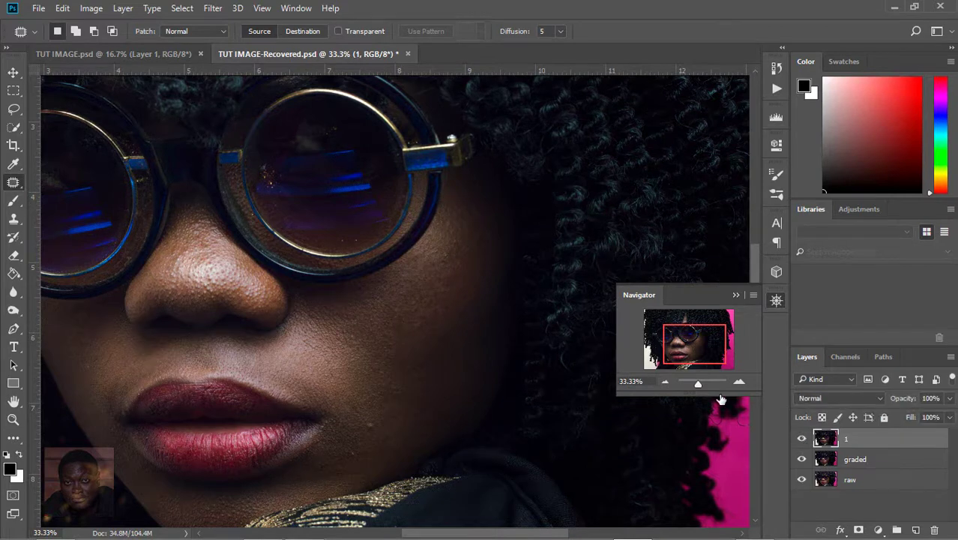
Patch another blemish on the lower cheek with clean nearby skin, then deselect.
drag(701, 345, 685, 349)
drag(543, 345, 555, 373)
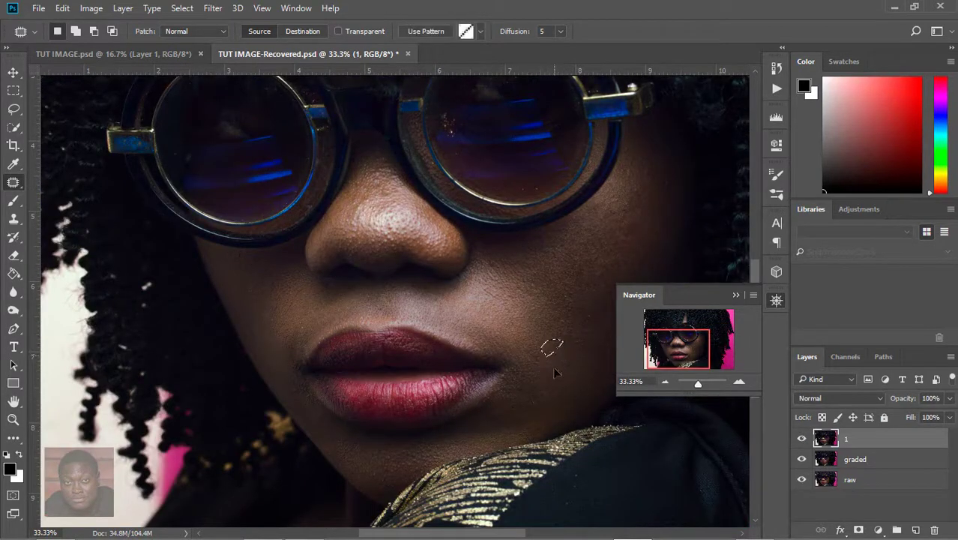
drag(369, 167, 381, 207)
key(ctrl+d)
Rename layer 1 to 'low', duplicate it as a hidden 'high' layer, and select low.
click(666, 381)
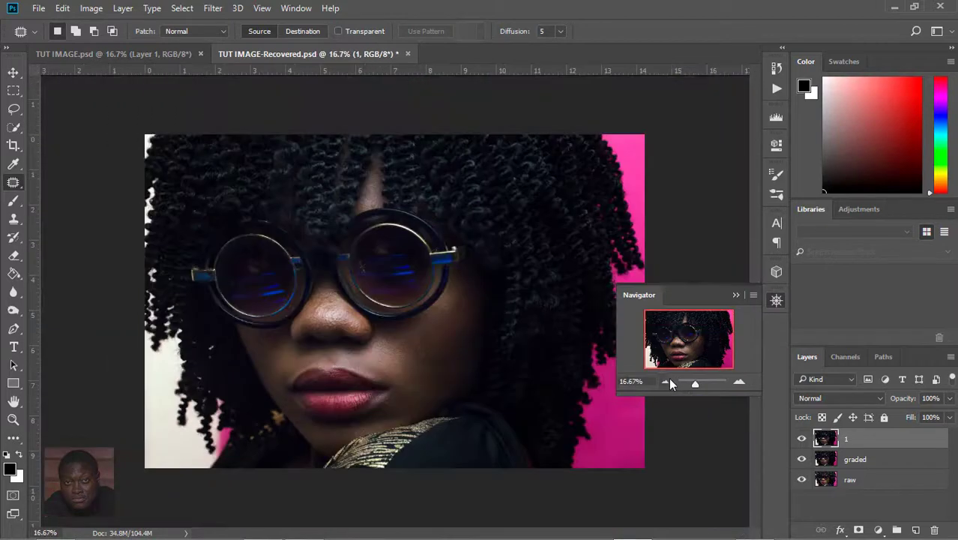
click(740, 381)
double_click(867, 438)
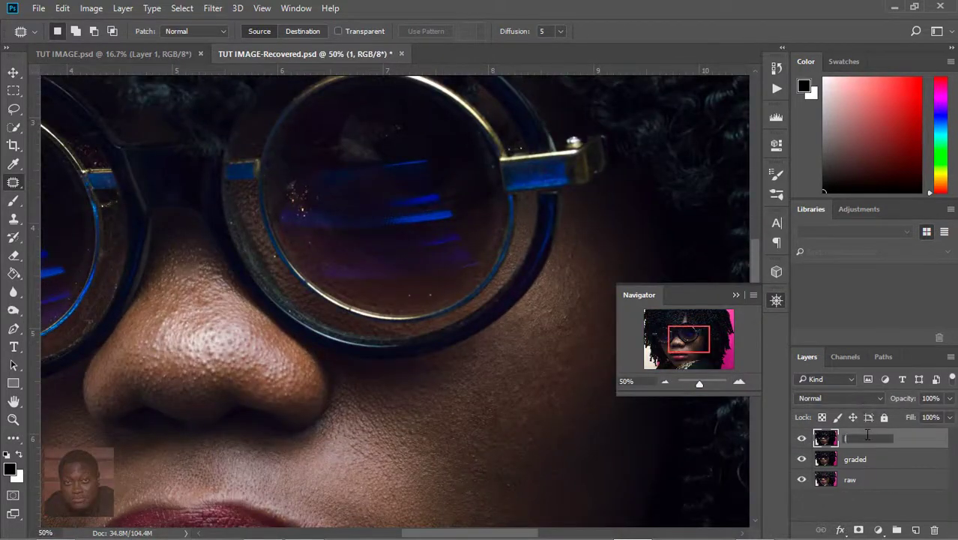
text(low)
key(Return)
key(ctrl+j)
double_click(855, 439)
text(high)
click(802, 439)
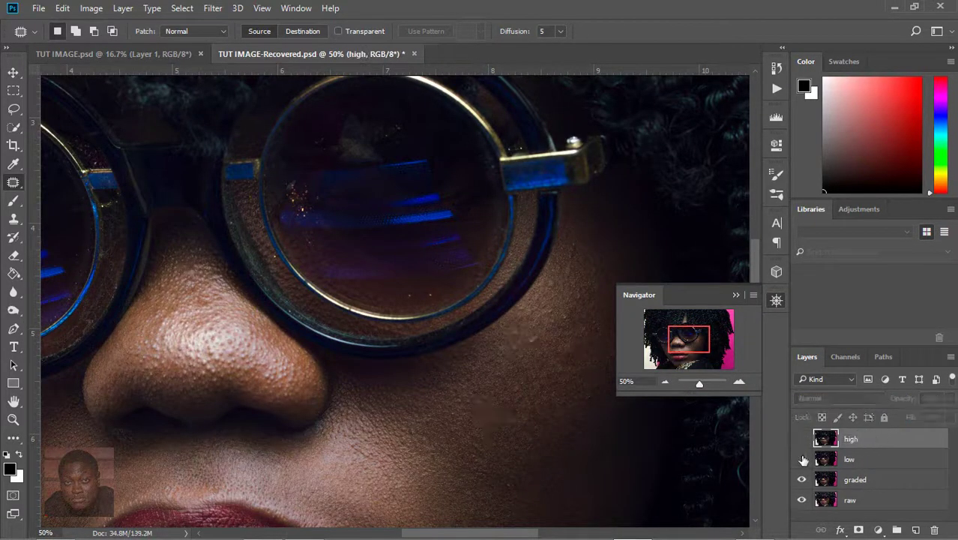
click(817, 459)
Apply Surface Blur to the low layer with Radius 19 and Threshold 14.
click(213, 8)
click(665, 381)
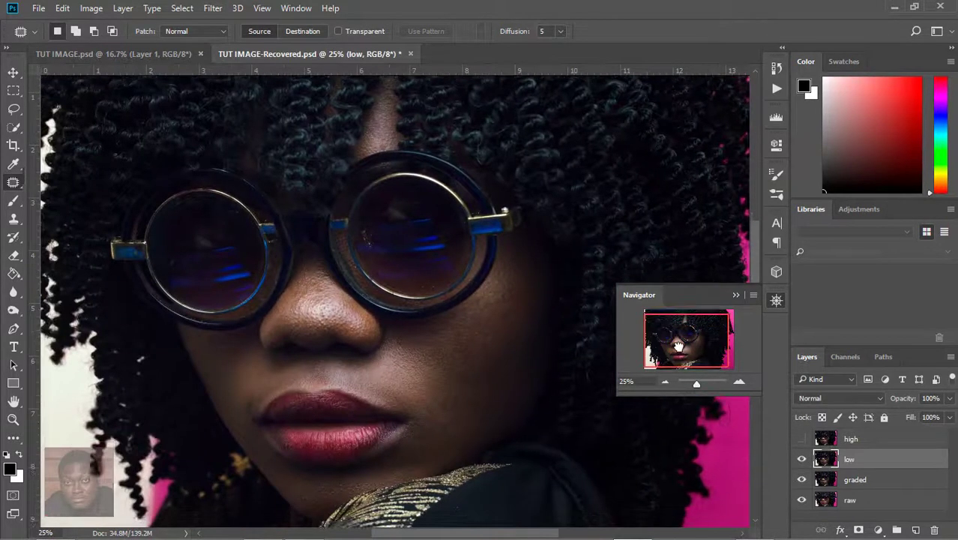
click(678, 347)
click(213, 8)
click(443, 294)
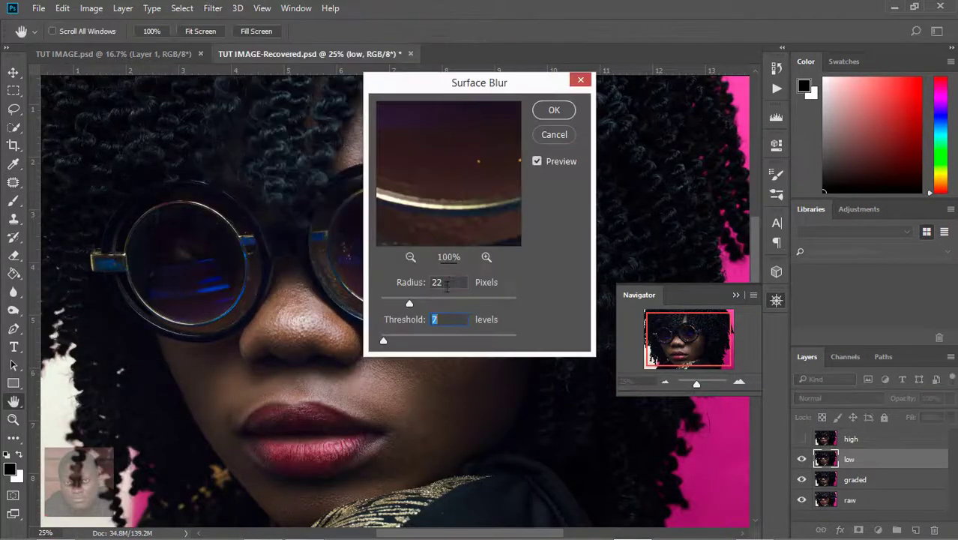
drag(493, 88, 743, 110)
drag(661, 325, 648, 326)
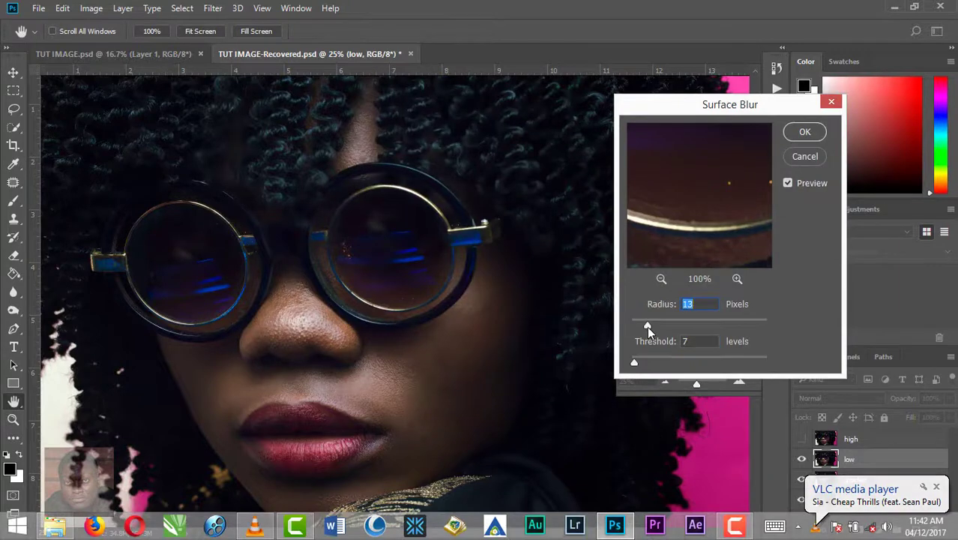
drag(634, 362, 647, 362)
drag(648, 325, 666, 325)
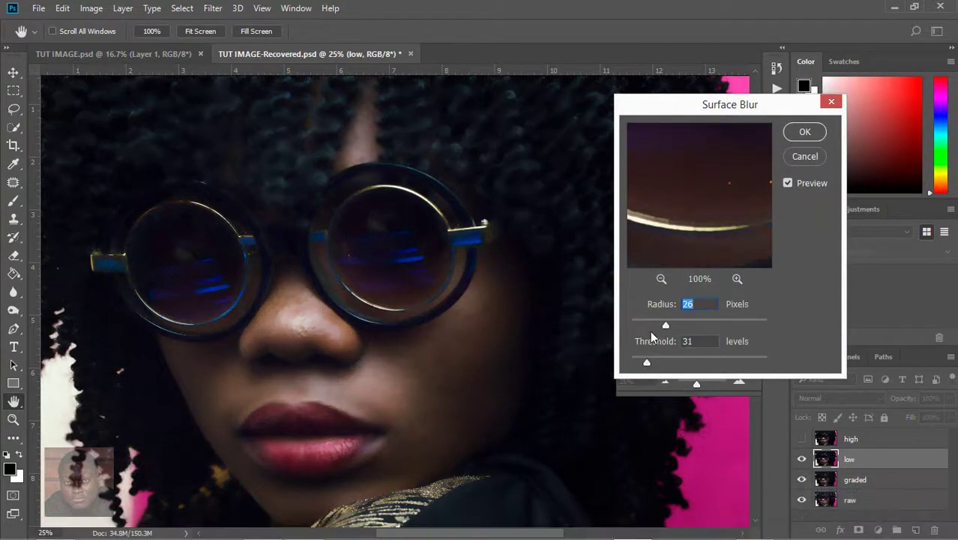
drag(647, 362, 639, 367)
drag(665, 325, 656, 326)
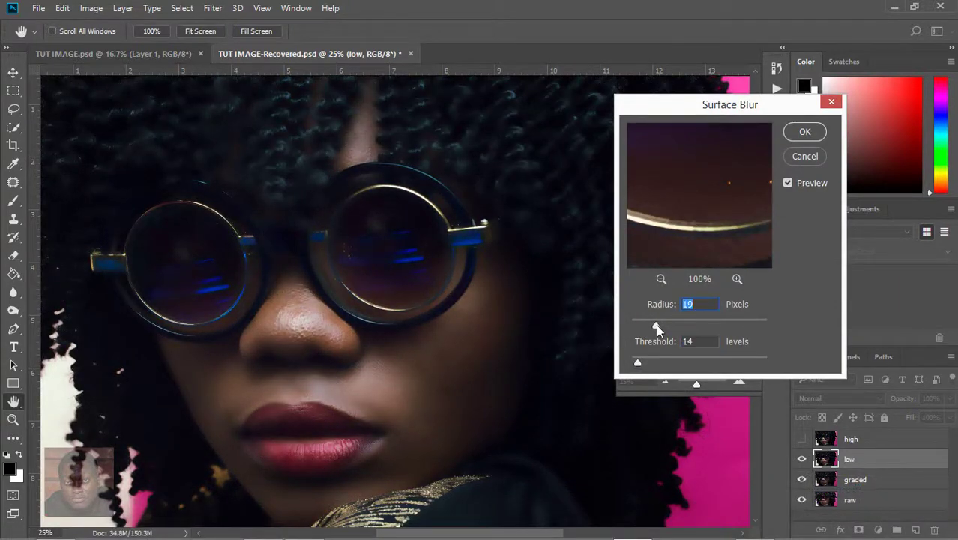
click(805, 131)
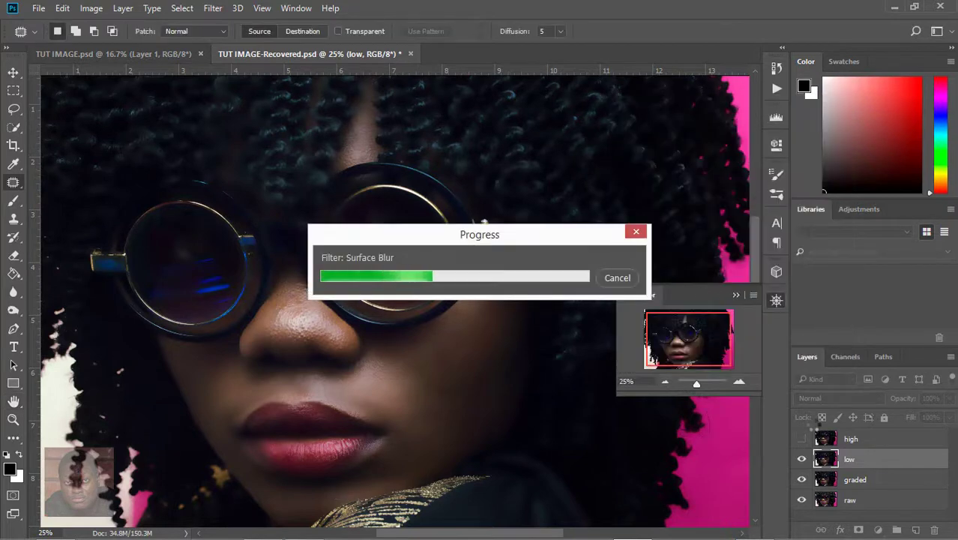
Use Apply Image on the high layer, subtracting the low layer.
click(851, 439)
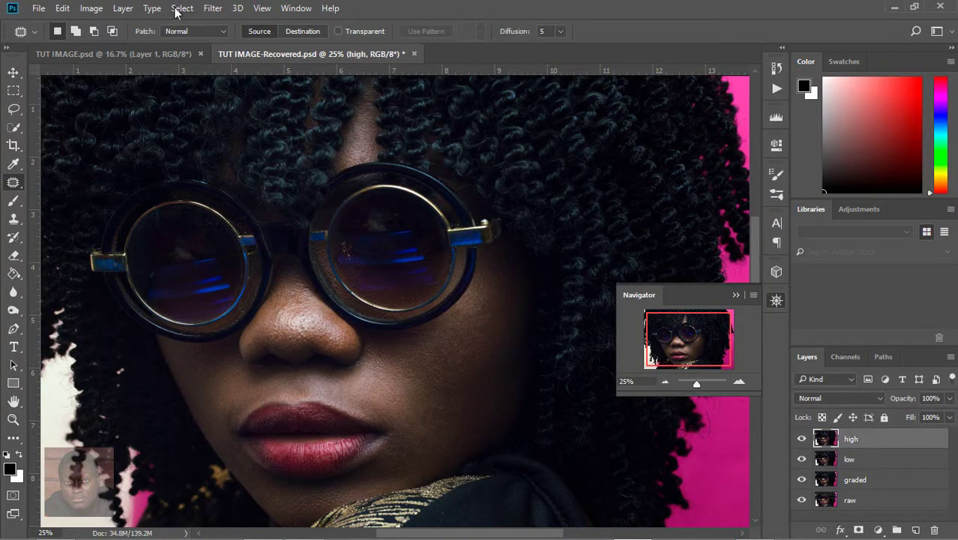
click(91, 8)
click(143, 211)
click(641, 208)
click(615, 441)
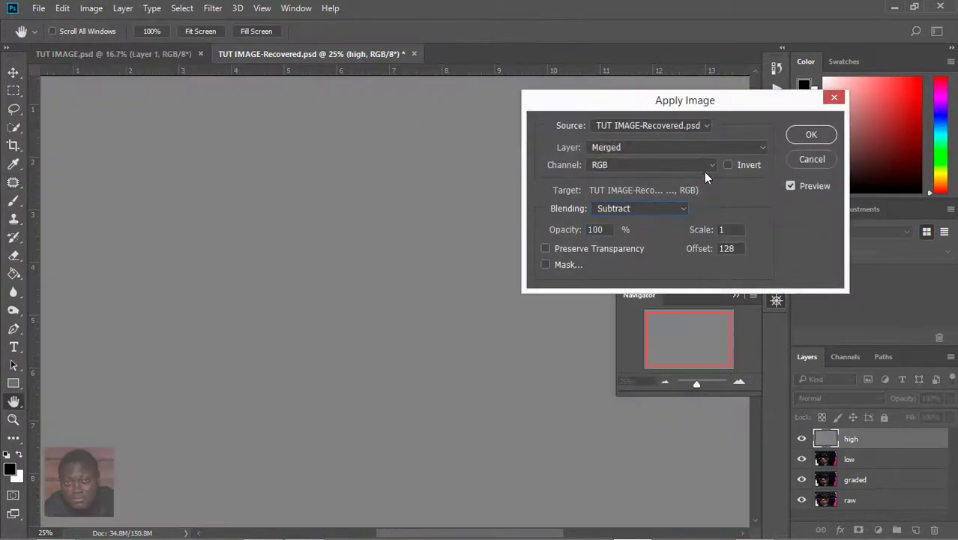
click(700, 147)
click(678, 164)
click(810, 134)
Set the high layer to Linear Light at 51% opacity and add a white mask.
click(839, 398)
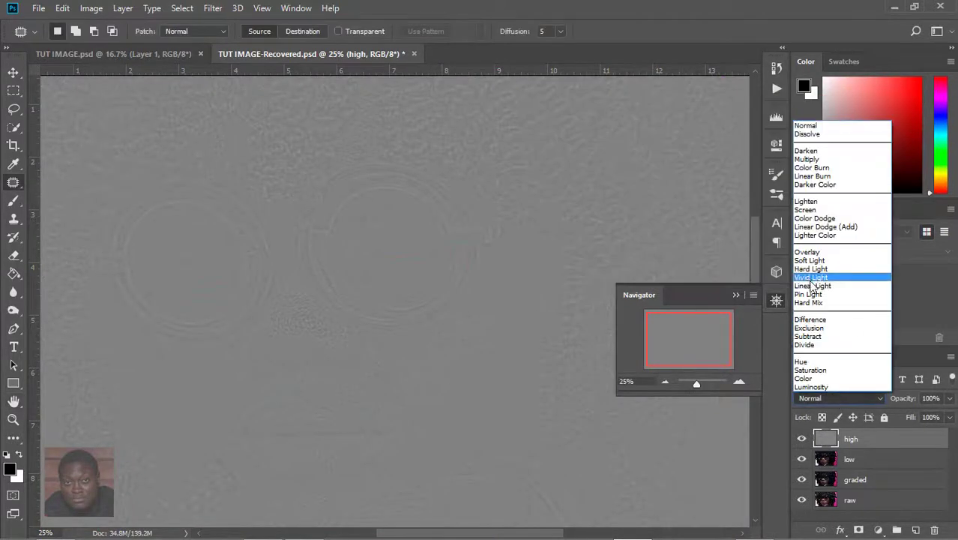
click(811, 279)
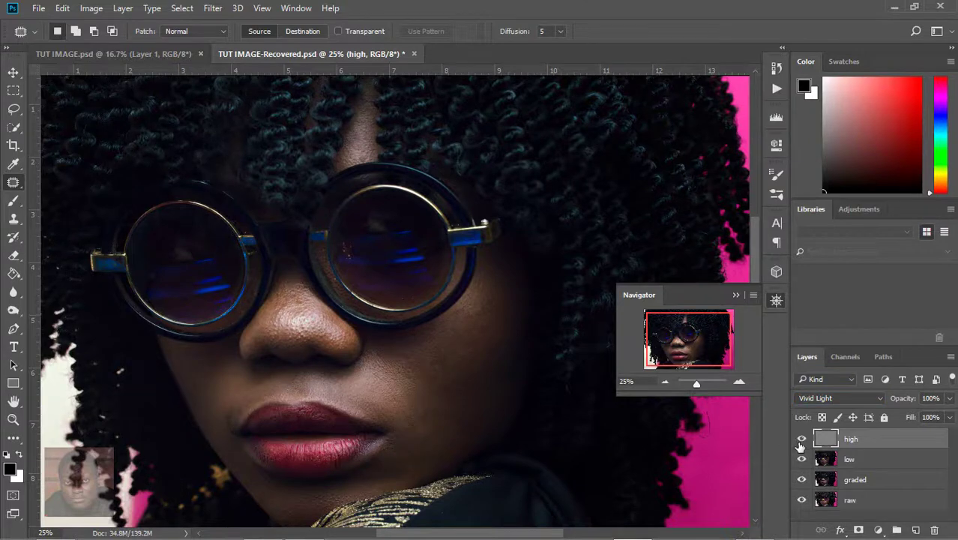
click(874, 398)
click(812, 290)
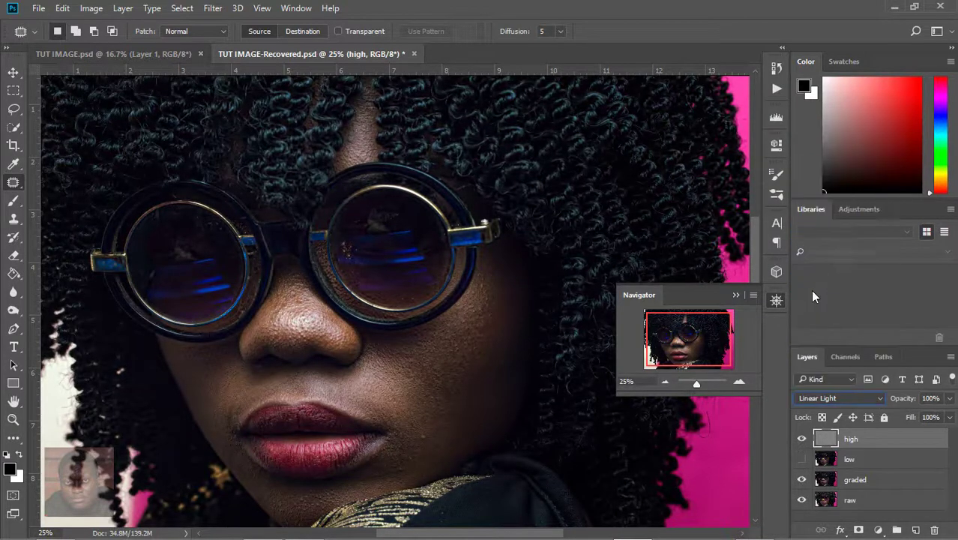
click(855, 402)
click(811, 290)
click(839, 398)
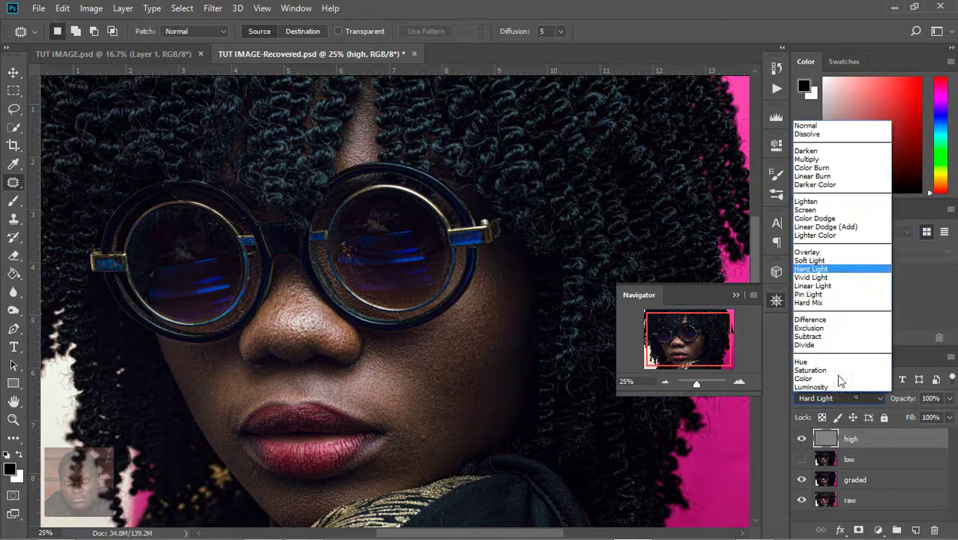
click(812, 290)
click(950, 400)
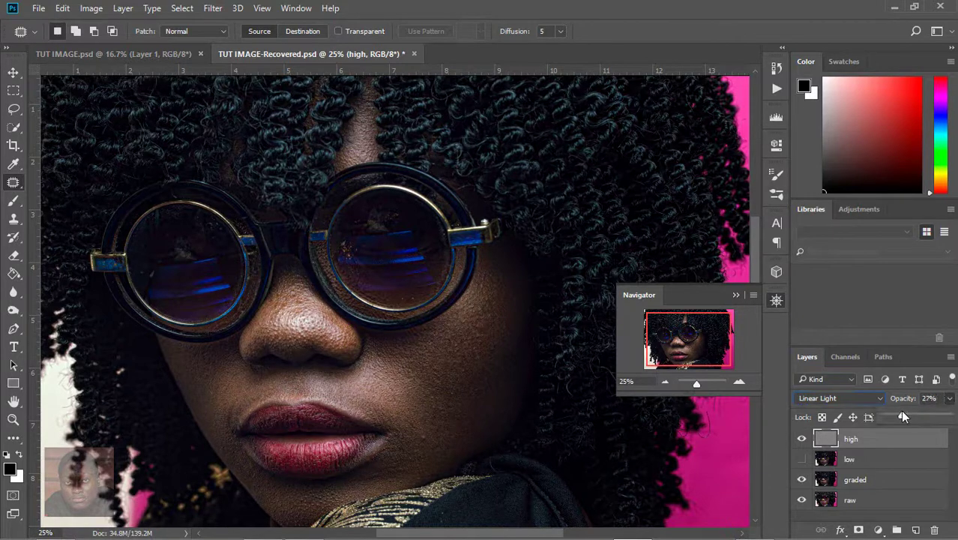
drag(903, 412, 916, 415)
click(860, 529)
Delete the low layer and rename high to 'texture and sharpness'.
key(b)
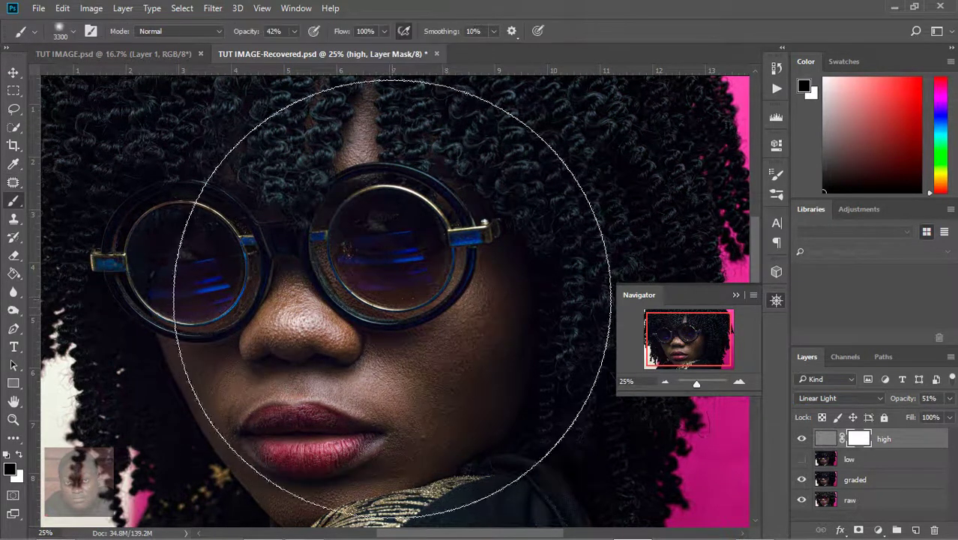
click(740, 381)
click(855, 459)
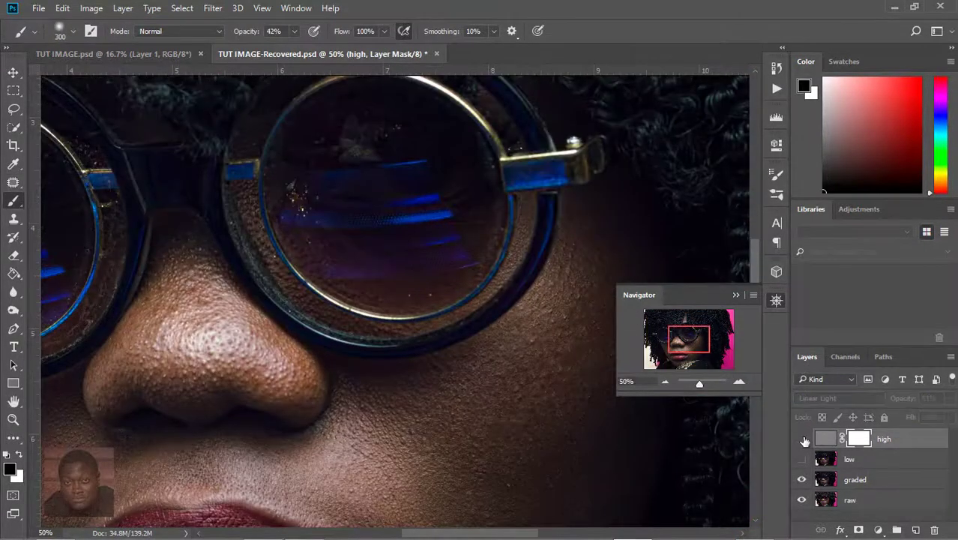
key(Delete)
double_click(914, 439)
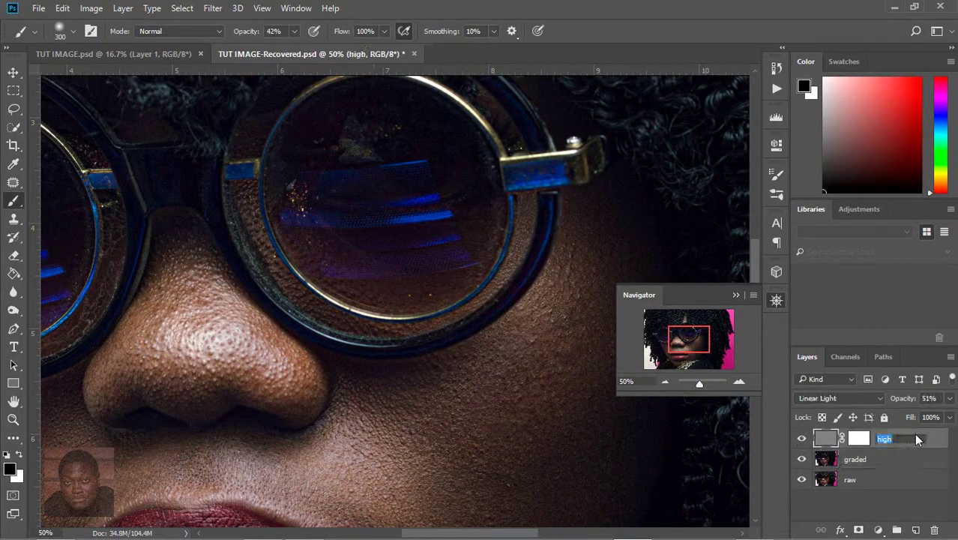
text(texture and sharpn)
text(ess)
key(Return)
Hide the texture layer, then duplicate the graded layer and hide the copy.
click(802, 439)
click(855, 459)
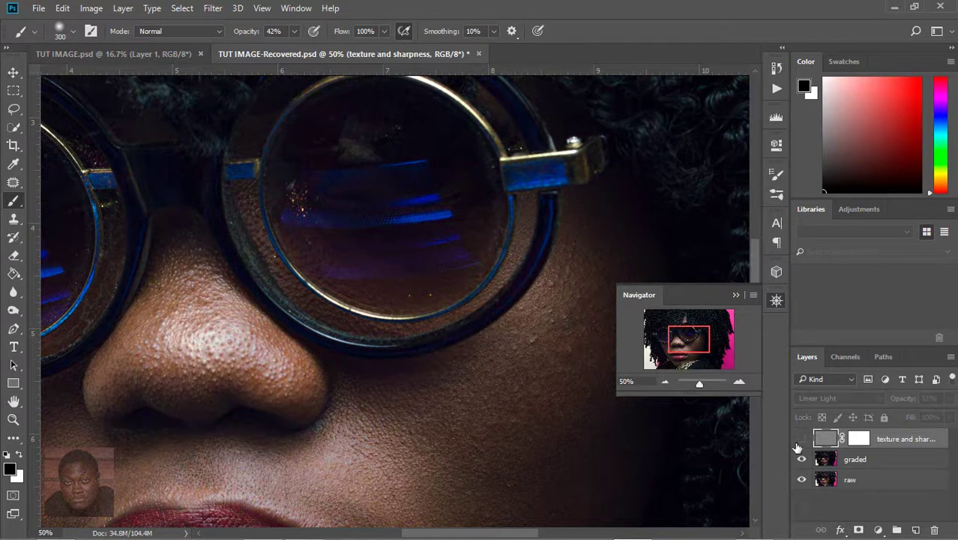
key(ctrl+j)
click(802, 459)
double_click(863, 459)
Name the graded copy '1' and switch to the Mixer Brush.
text(1)
key(Return)
click(665, 381)
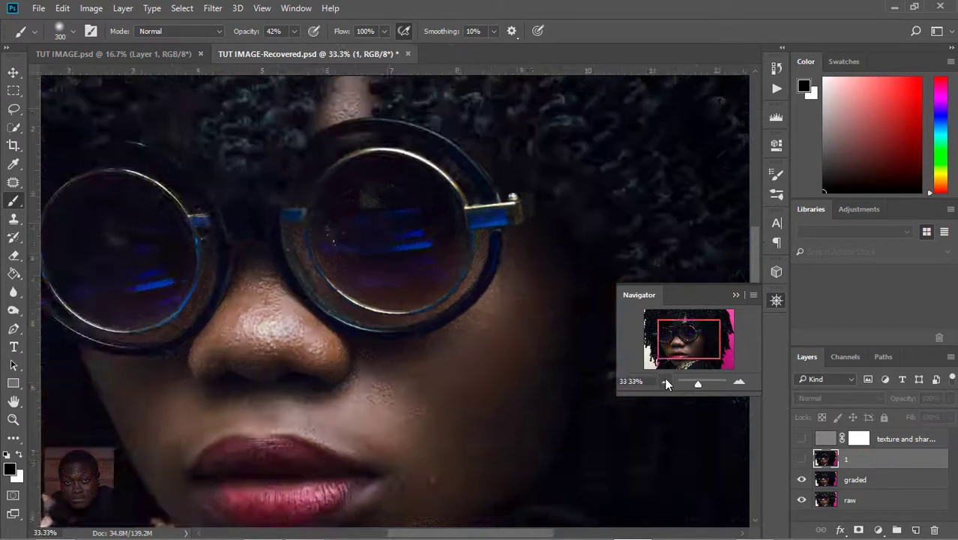
right_click(13, 201)
click(75, 241)
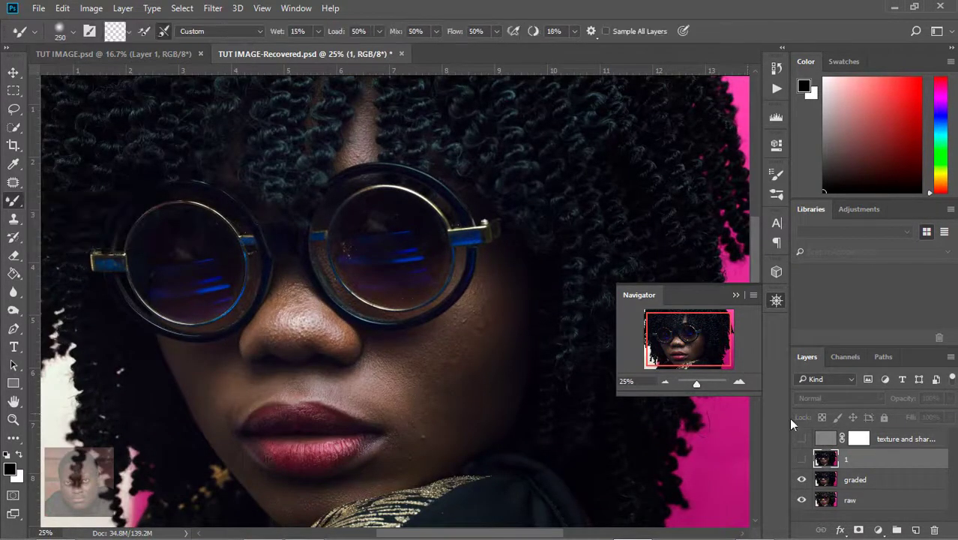
Blend the cheek skin on layer 1 with the Mixer Brush, adjusting brush size.
key(ctrl+comma)
key(ctrl+plus)
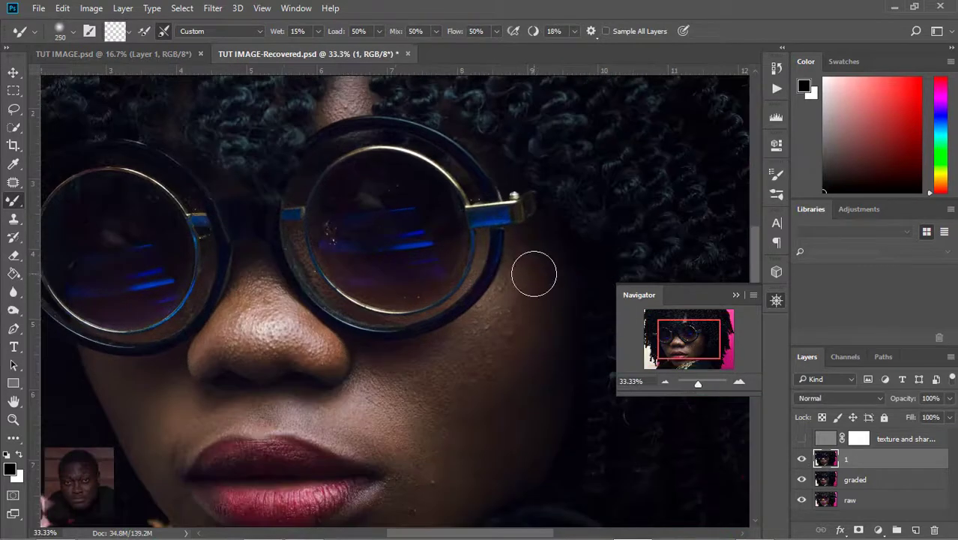
key(bracketleft)
key(bracketleft)
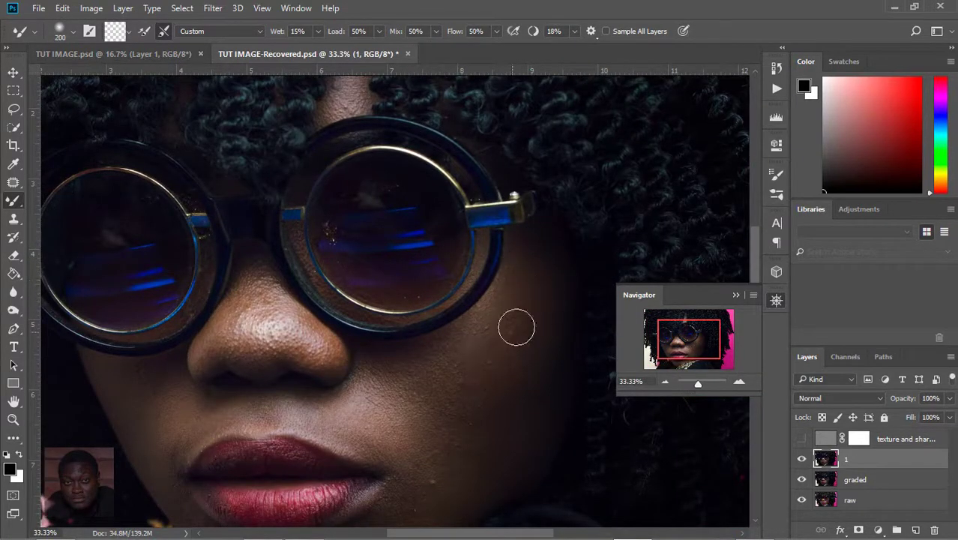
key(bracketleft)
key(bracketleft)
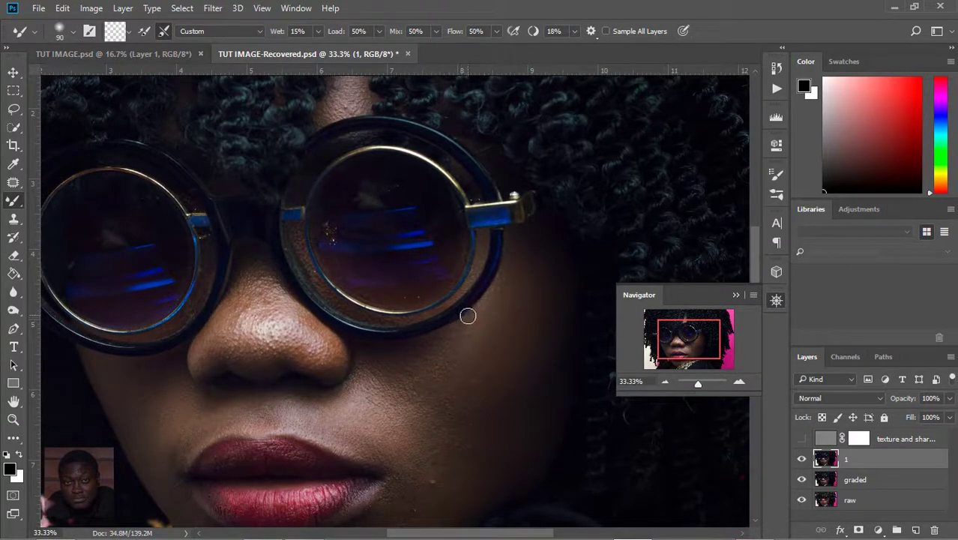
key(bracketleft)
key(bracketright)
key(bracketright)
key(bracketright)
key(ctrl+minus)
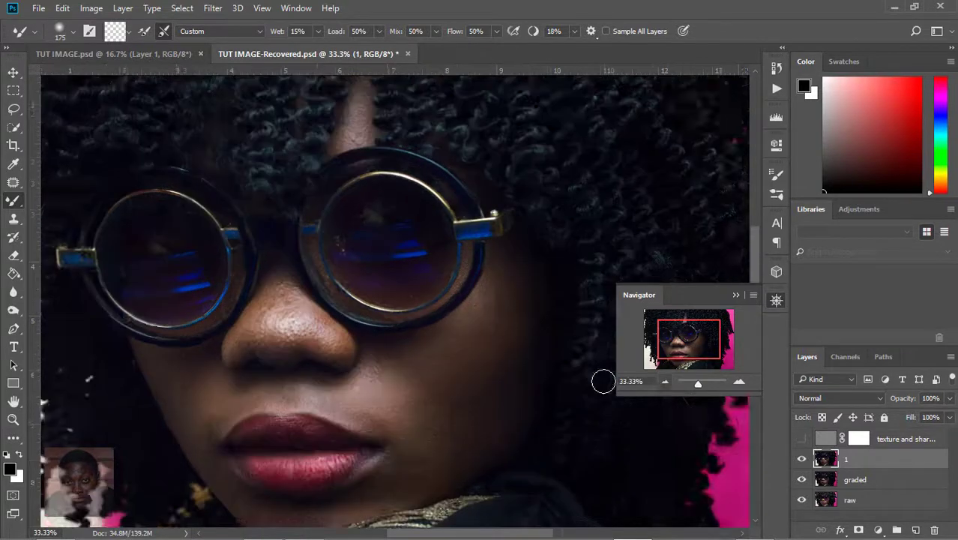
key(bracketleft)
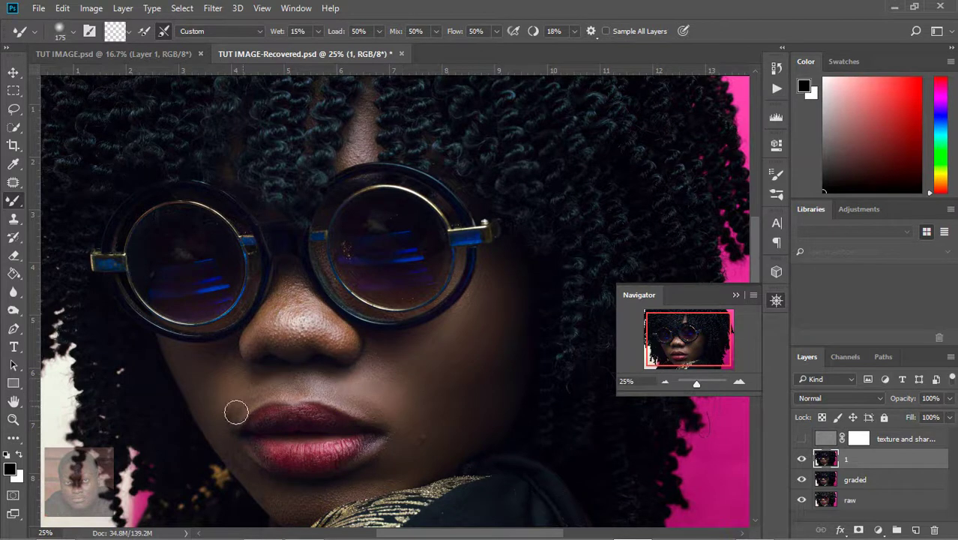
key(bracketright)
key(bracketright)
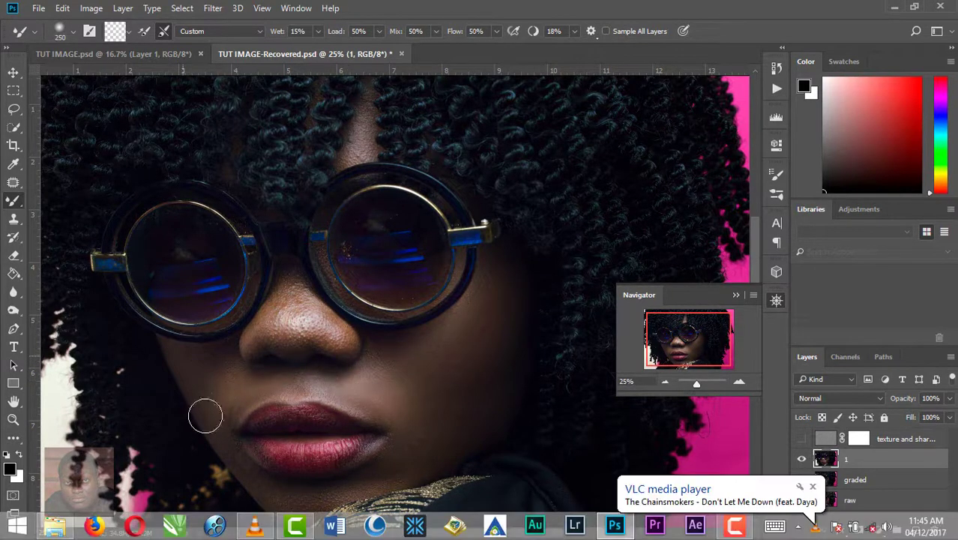
key(bracketleft)
key(bracketleft)
key(bracketleft)
key(ctrl+minus)
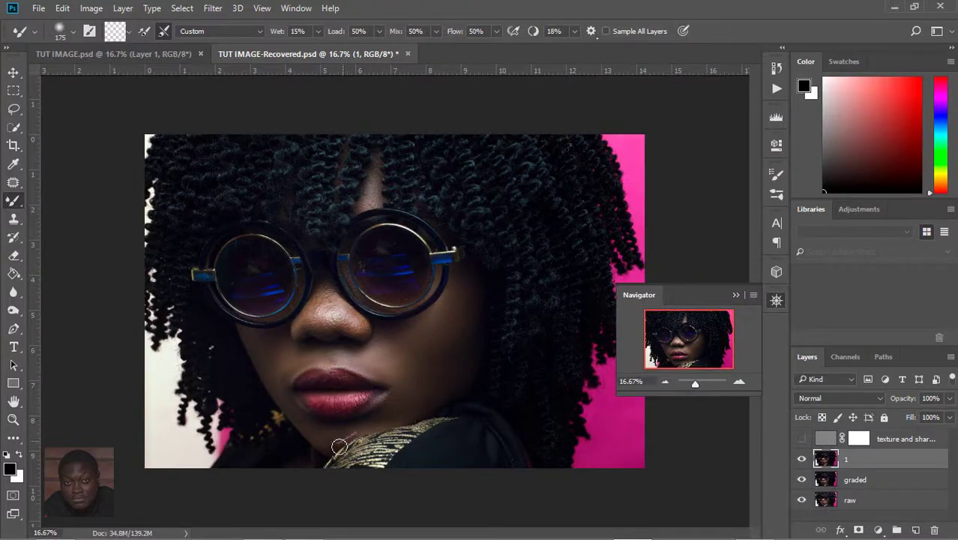
key(ctrl+plus)
key(ctrl+plus)
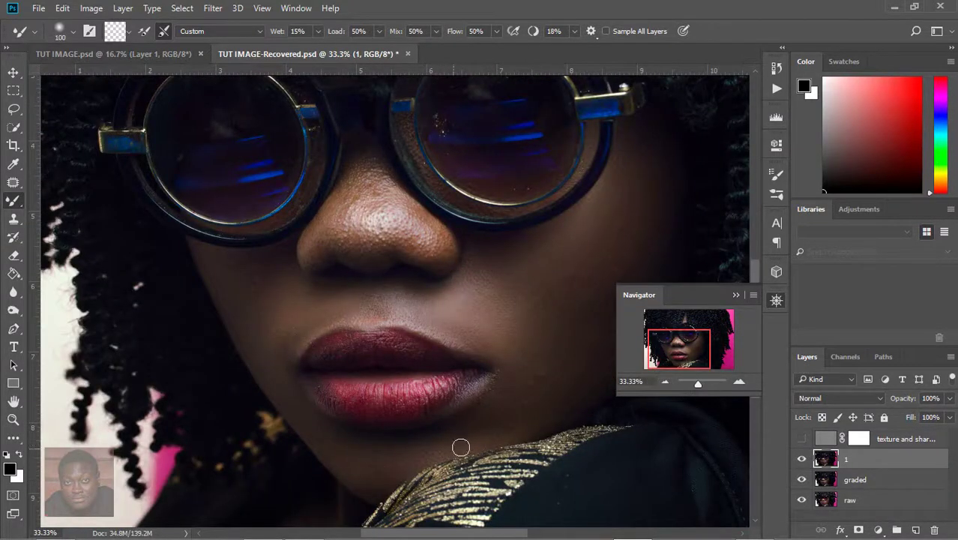
key(bracketright)
key(ctrl+minus)
key(bracketright)
key(bracketright)
key(bracketright)
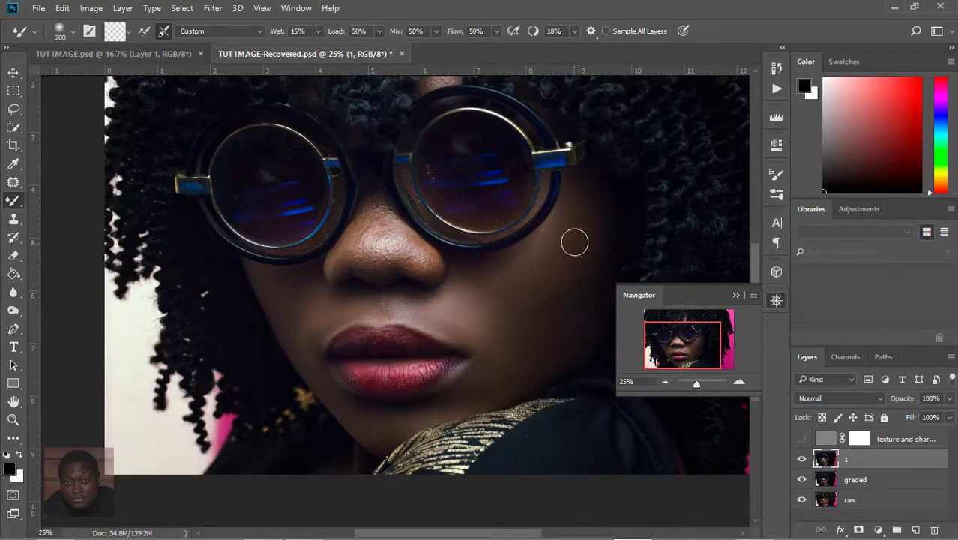
key(bracketright)
key(bracketright)
click(739, 381)
click(678, 347)
key(bracketleft)
key(bracketleft)
key(bracketleft)
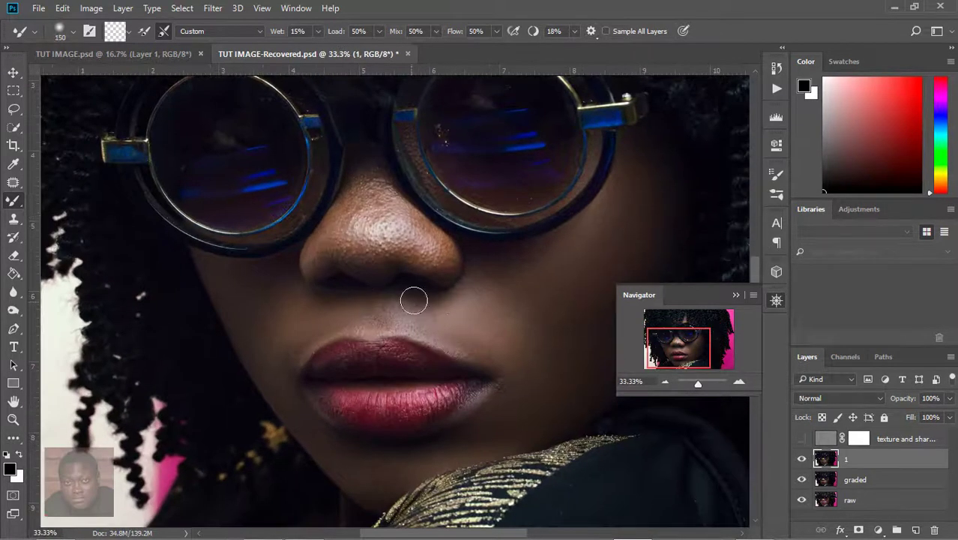
key(bracketright)
key(bracketright)
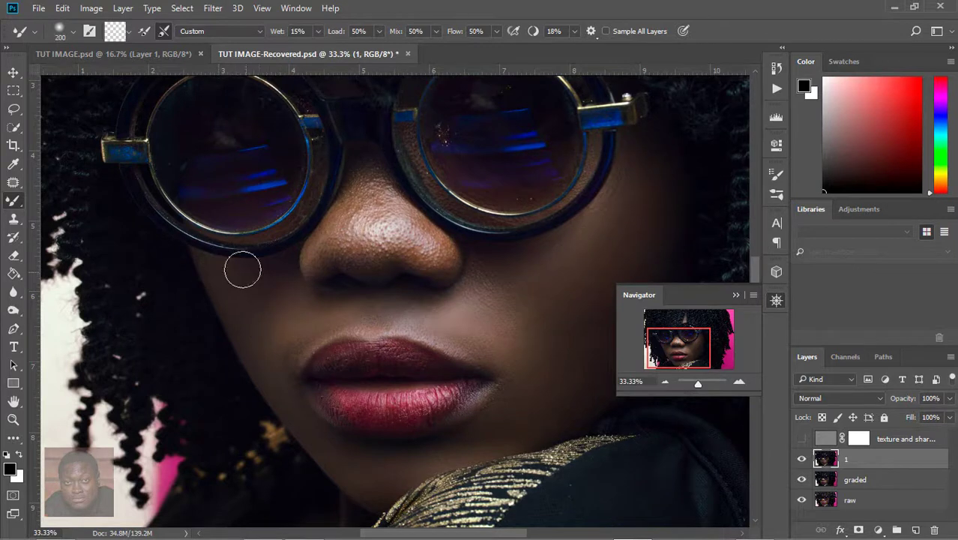
Smooth the skin on the nose and along the lip edges.
key(bracketleft)
key(bracketleft)
key(bracketleft)
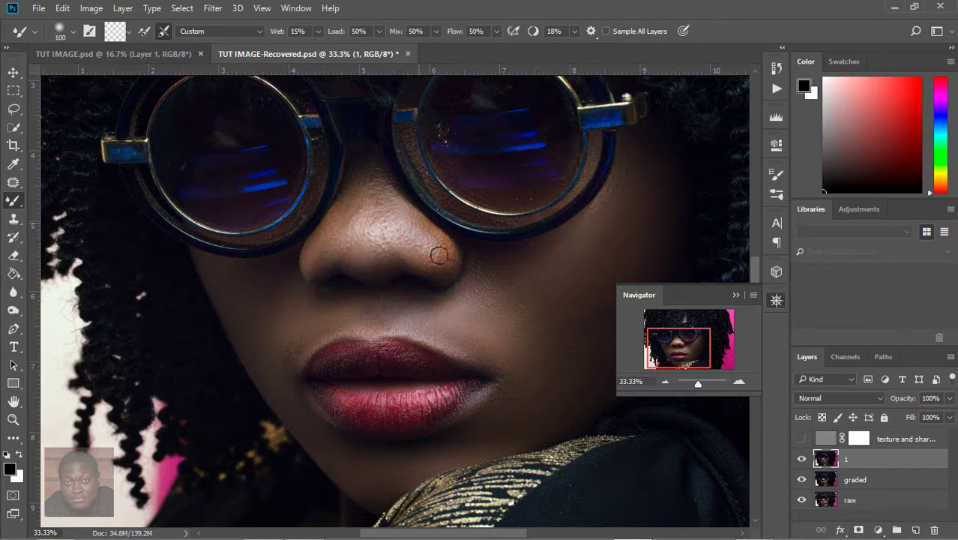
key(bracketright)
key(bracketright)
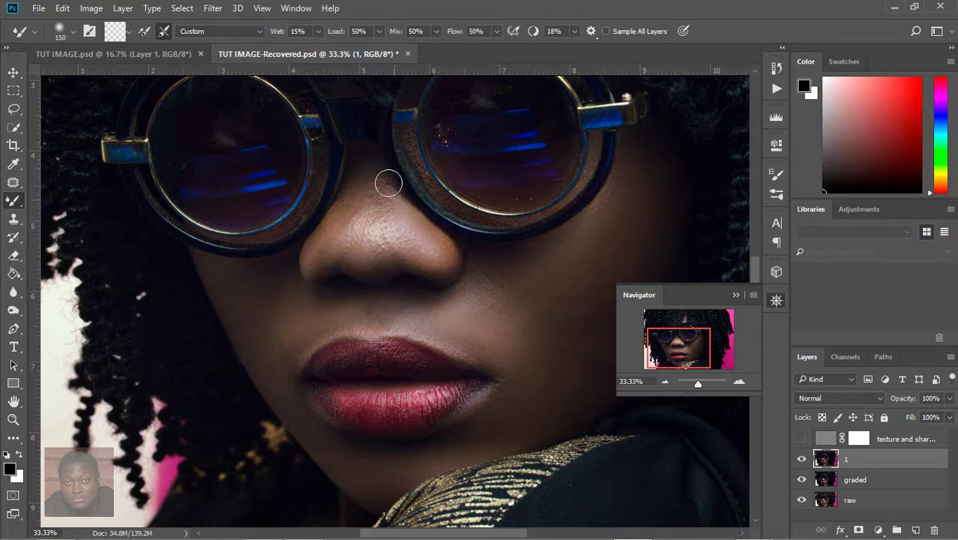
key(ctrl+minus)
key(ctrl+minus)
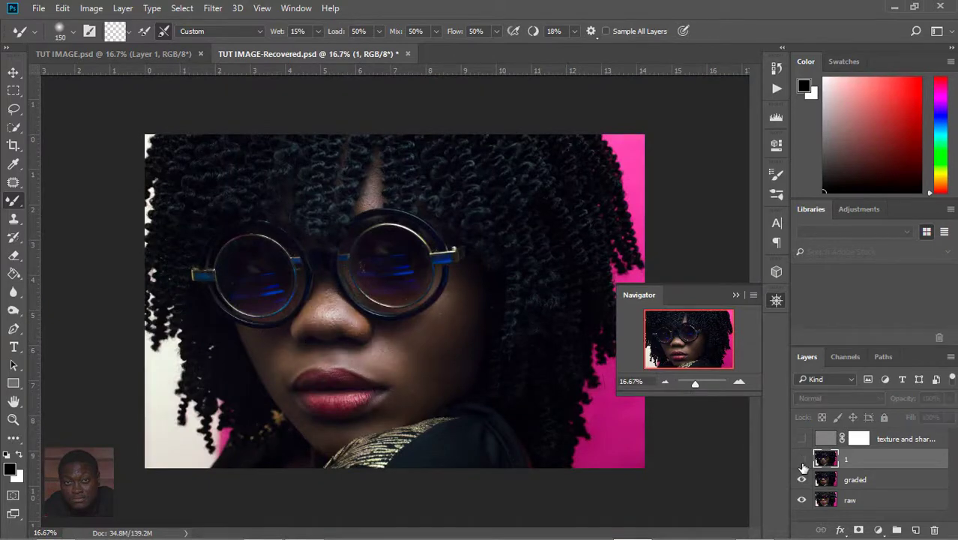
click(679, 362)
drag(695, 383, 688, 362)
key(bracketleft)
key(bracketleft)
key(bracketleft)
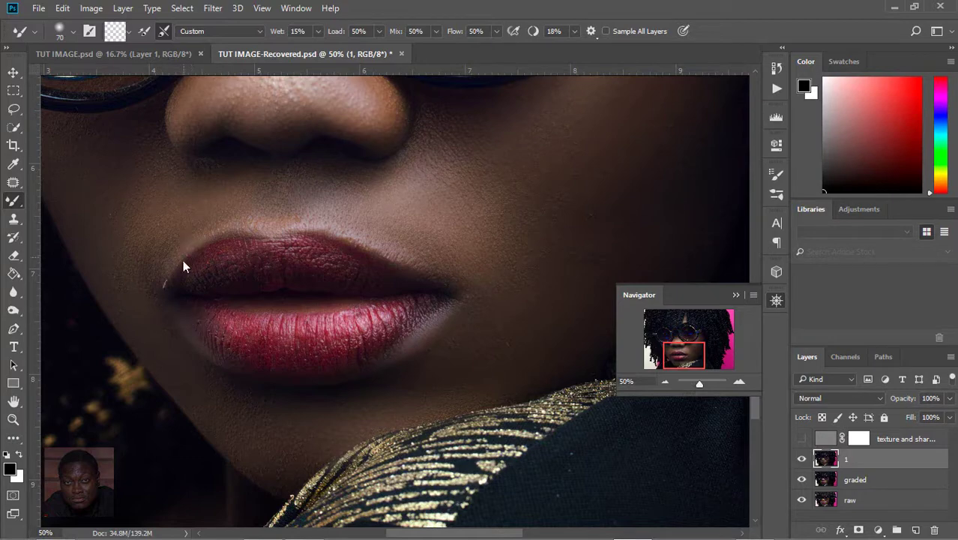
key(bracketright)
key(bracketright)
key(bracketright)
key(bracketright)
key(bracketleft)
key(bracketleft)
key(bracketleft)
Blend the skin around the nose and nostril with a smaller brush.
click(665, 381)
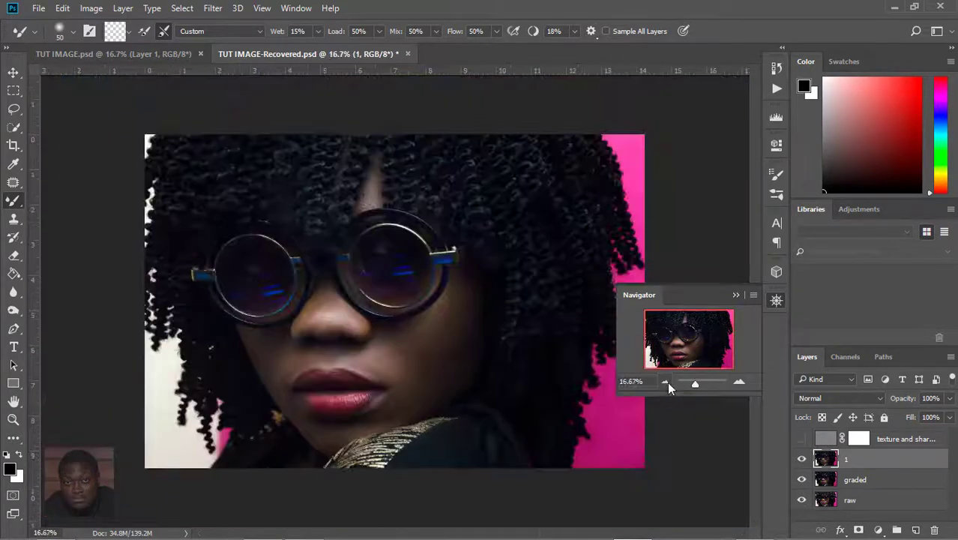
click(739, 382)
key(bracketright)
key(bracketright)
key(bracketright)
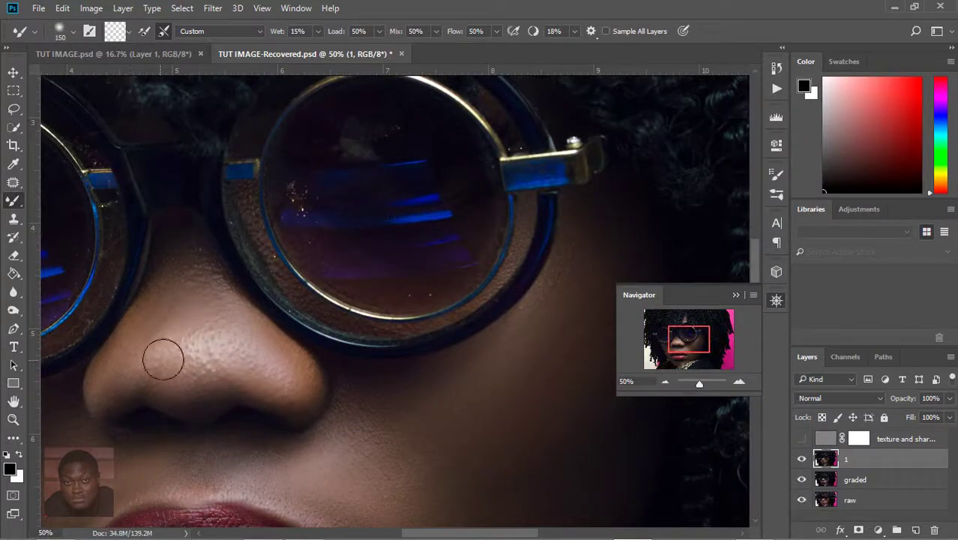
key(bracketleft)
key(bracketleft)
key(bracketleft)
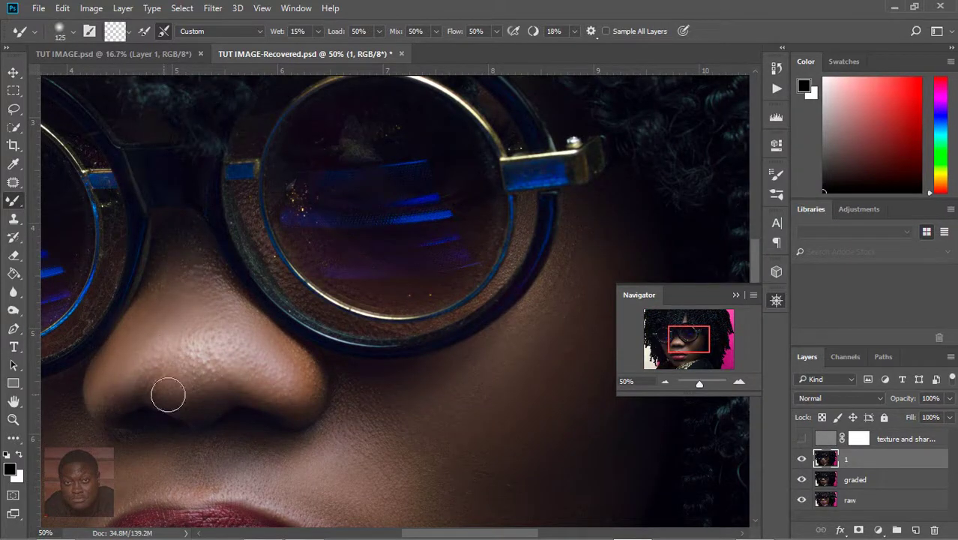
key(bracketleft)
key(bracketleft)
key(bracketleft)
key(bracketright)
key(bracketright)
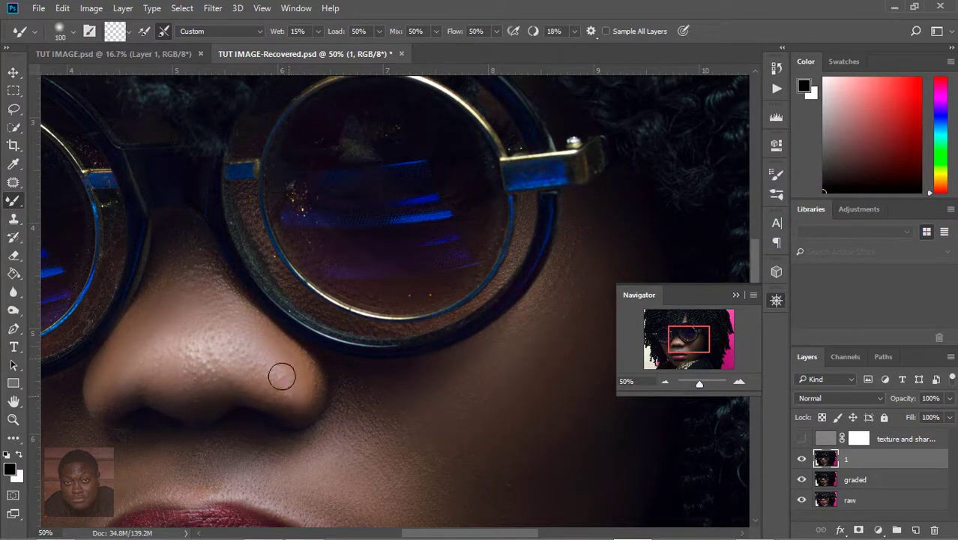
click(666, 382)
click(666, 382)
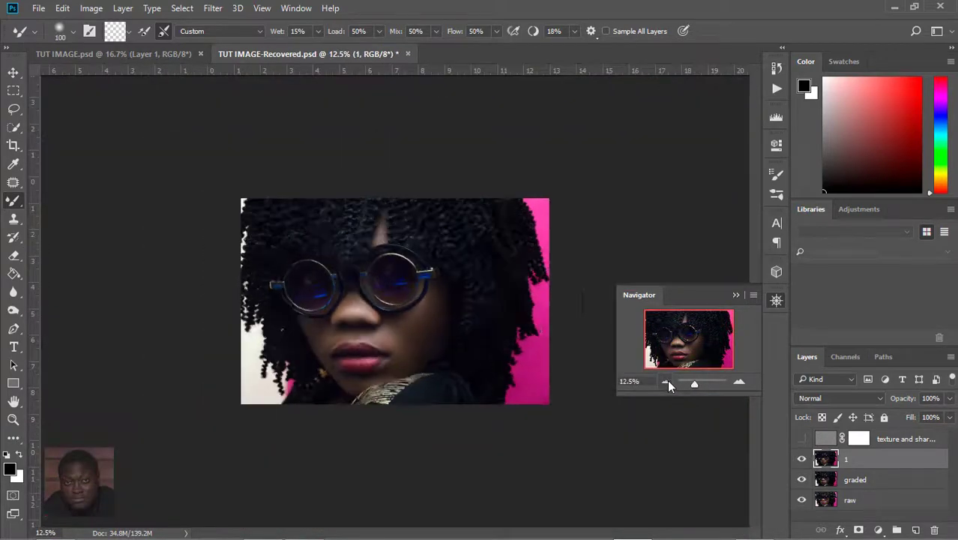
click(740, 382)
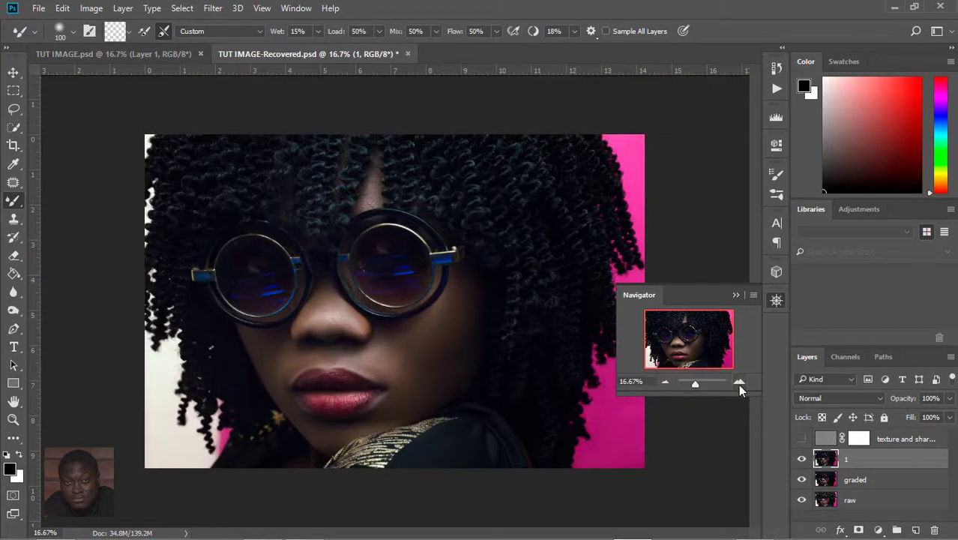
click(740, 382)
Smooth the forehead skin between the curls with a smaller Mixer Brush.
key(bracketleft)
key(bracketleft)
key(bracketleft)
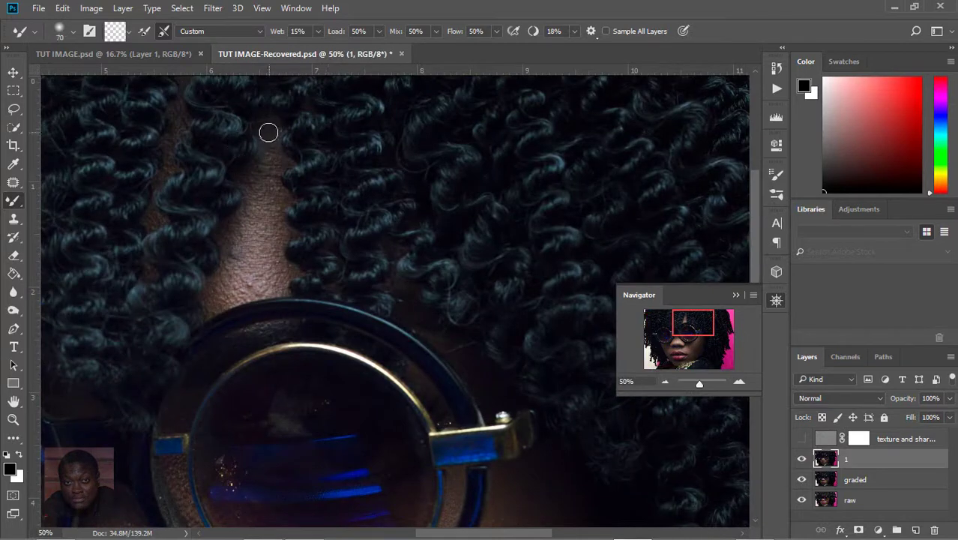
mouse_move(237, 248)
mouse_down()
mouse_move(256, 246)
mouse_move(273, 279)
mouse_move(240, 257)
mouse_move(243, 273)
mouse_move(256, 208)
mouse_move(244, 297)
mouse_move(284, 269)
mouse_up()
key(bracketleft)
key(bracketleft)
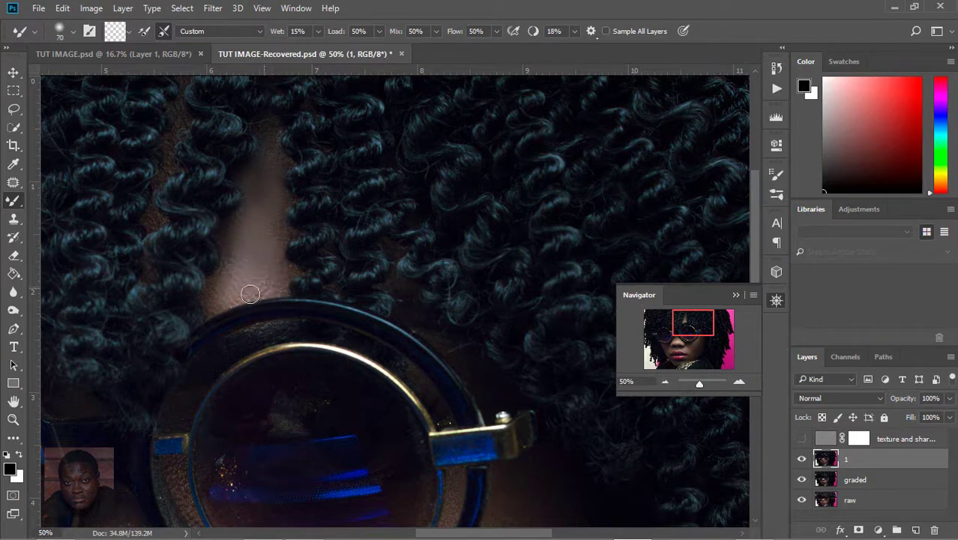
key(bracketright)
key(bracketright)
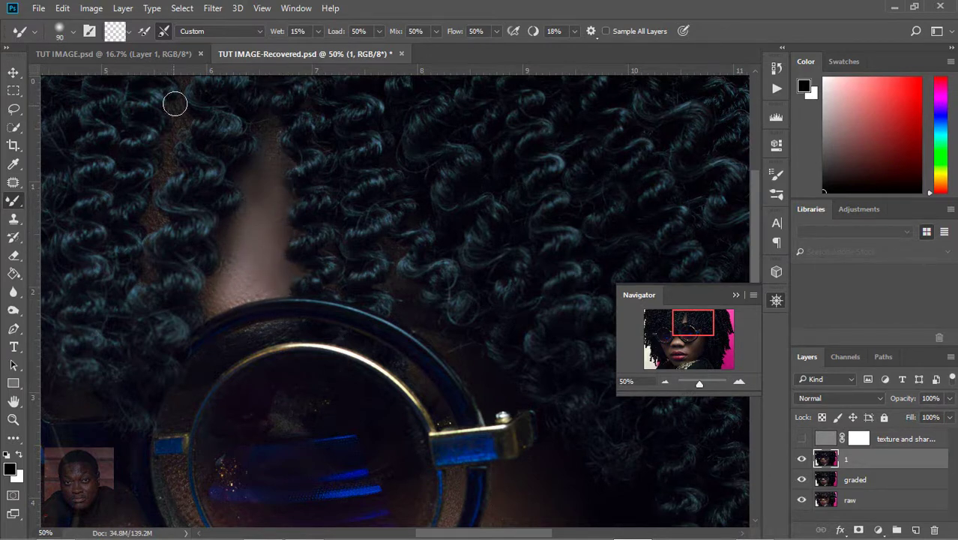
drag(179, 93, 150, 220)
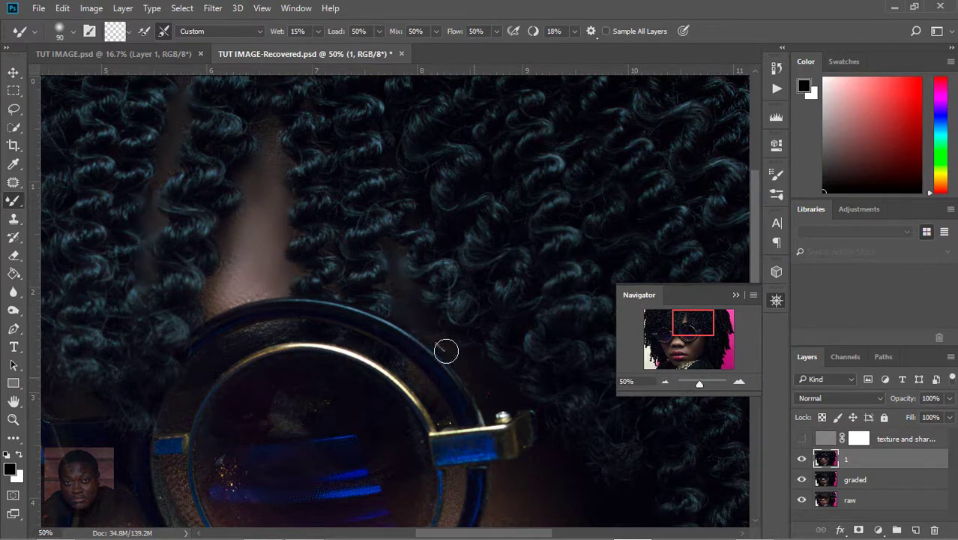
Blend the skin along the lower lens rim and zoom out to the whole image.
key(ctrl+minus)
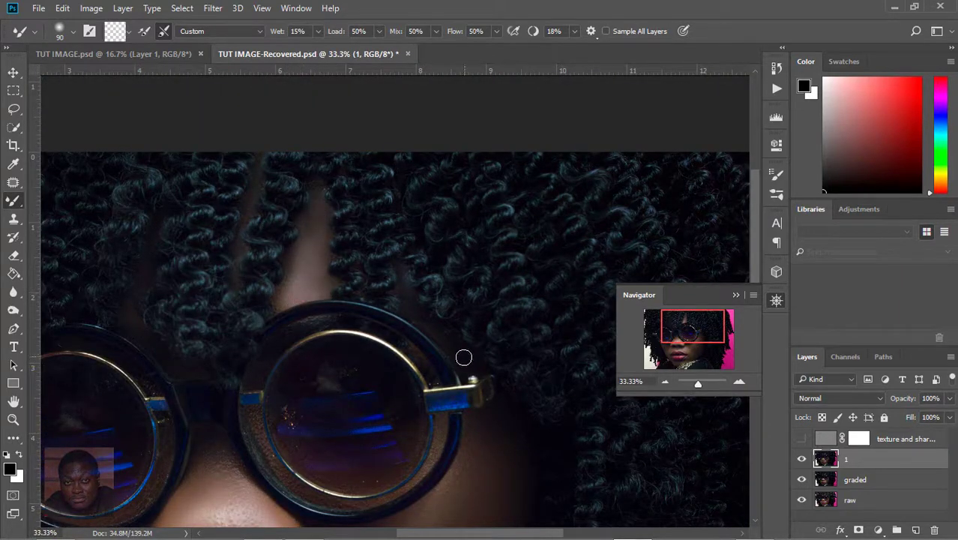
drag(271, 457, 343, 501)
key(ctrl+minus)
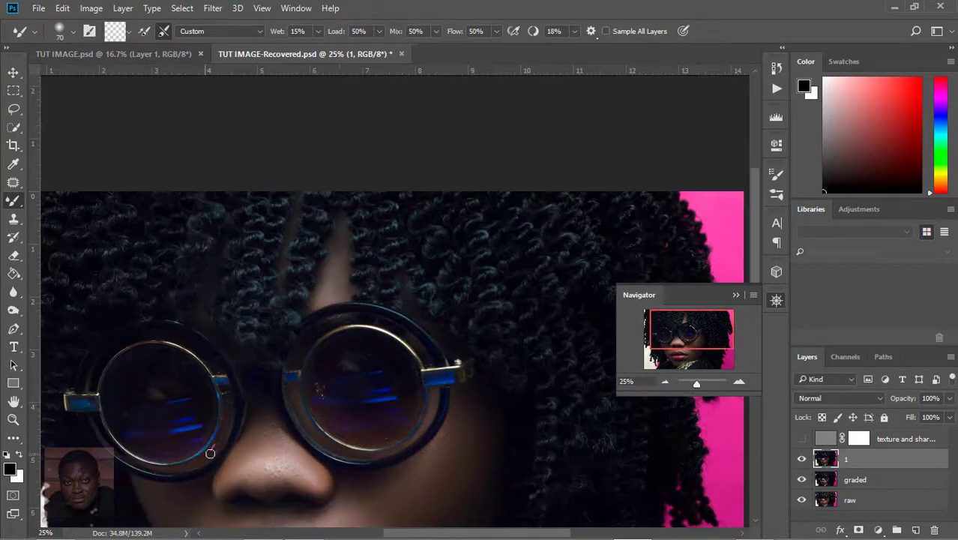
drag(697, 385, 664, 380)
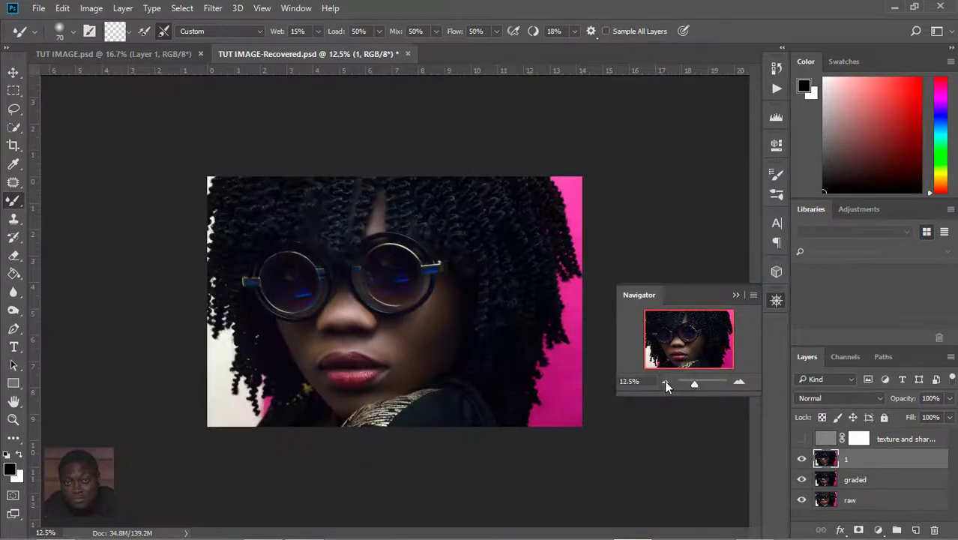
Compare layer 1 before and after, then rename it 'MB'.
click(802, 459)
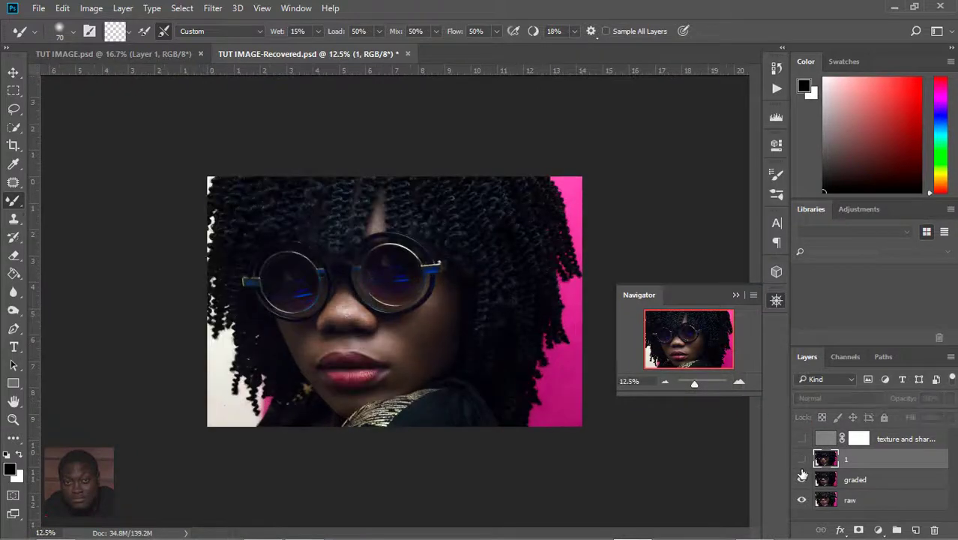
double_click(853, 463)
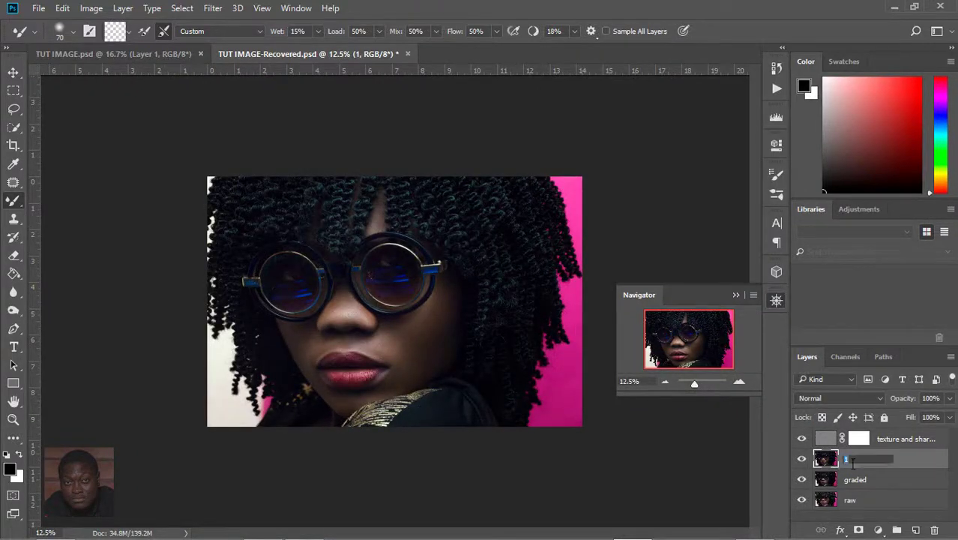
text(MC)
key(Return)
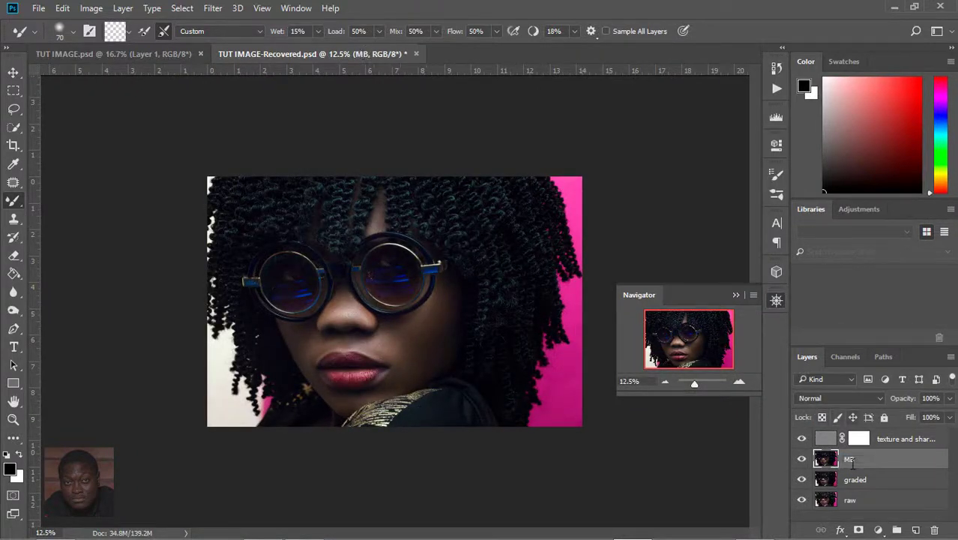
Show the texture and sharpness layer and invert its mask to black.
click(802, 439)
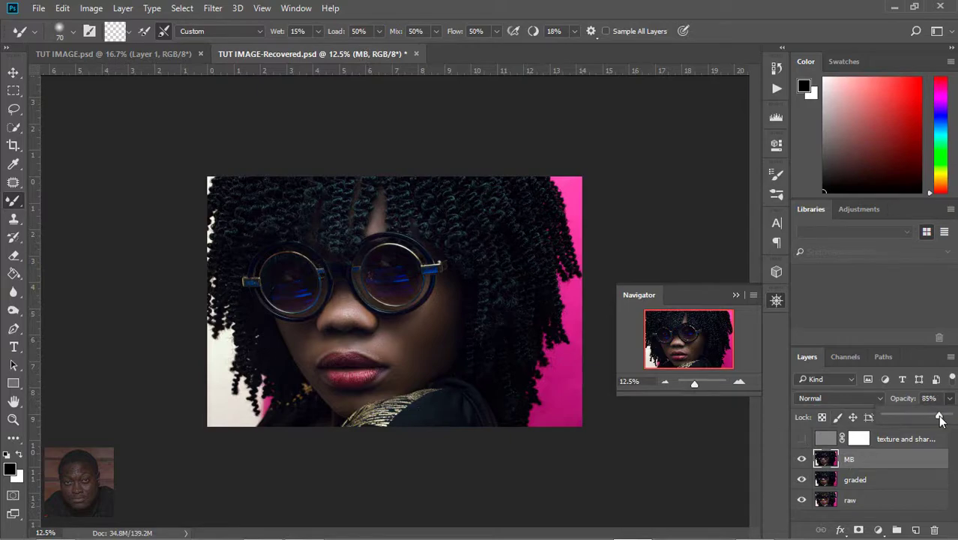
click(863, 439)
key(ctrl+plus)
key(ctrl+plus)
click(858, 439)
key(ctrl+i)
drag(697, 382, 723, 383)
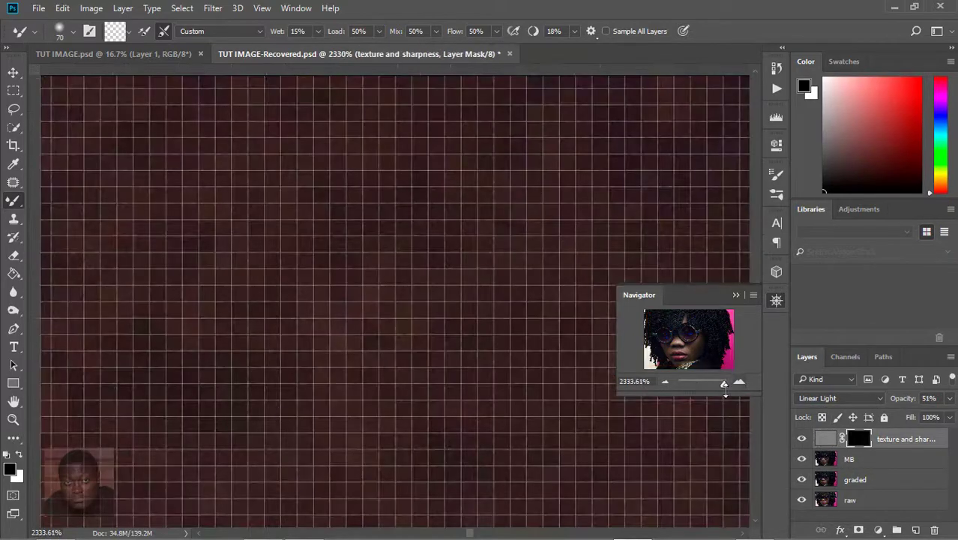
click(665, 382)
click(738, 382)
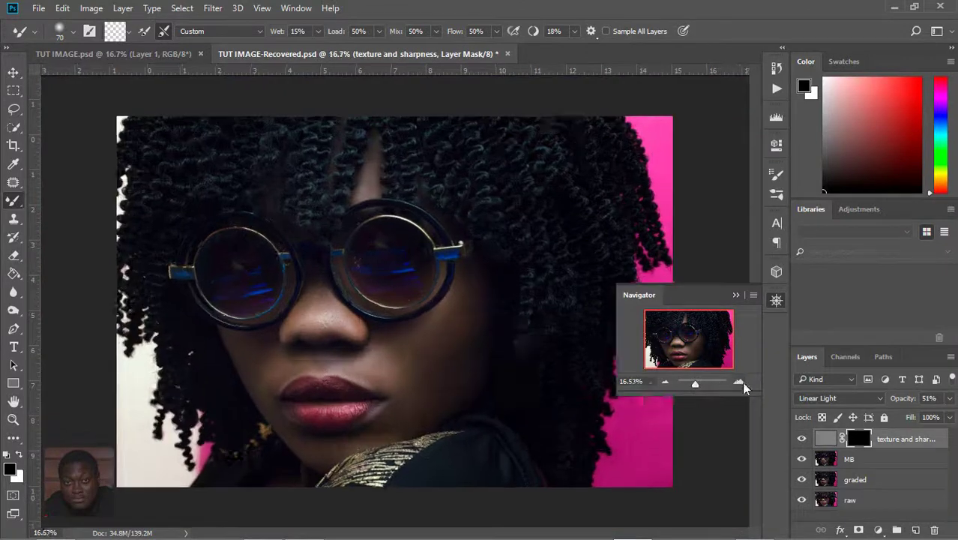
click(14, 200)
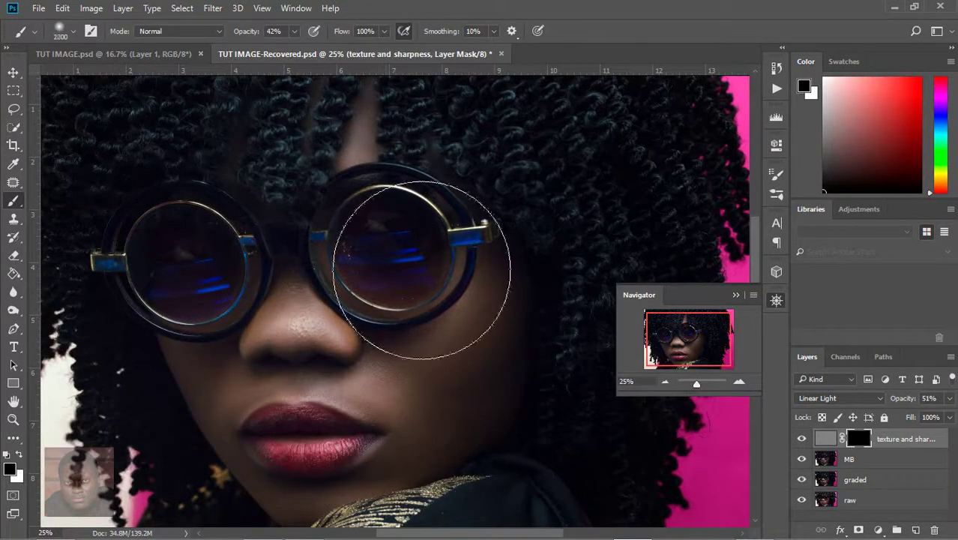
Paint white on the texture layer's mask to bring texture back onto the face.
key(ctrl+plus)
scroll(529, 154, up, 3)
key(bracketleft)
key(bracketleft)
key(bracketleft)
key(x)
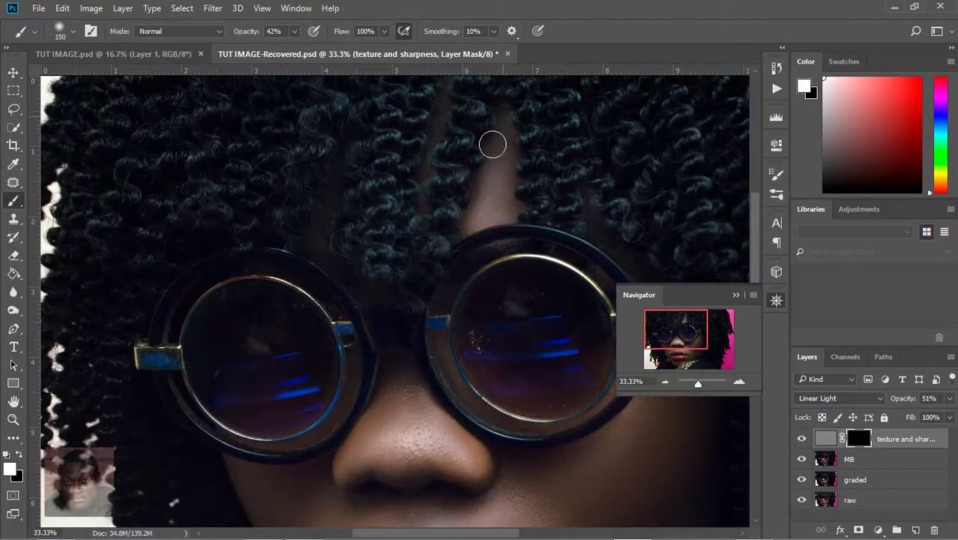
click(664, 382)
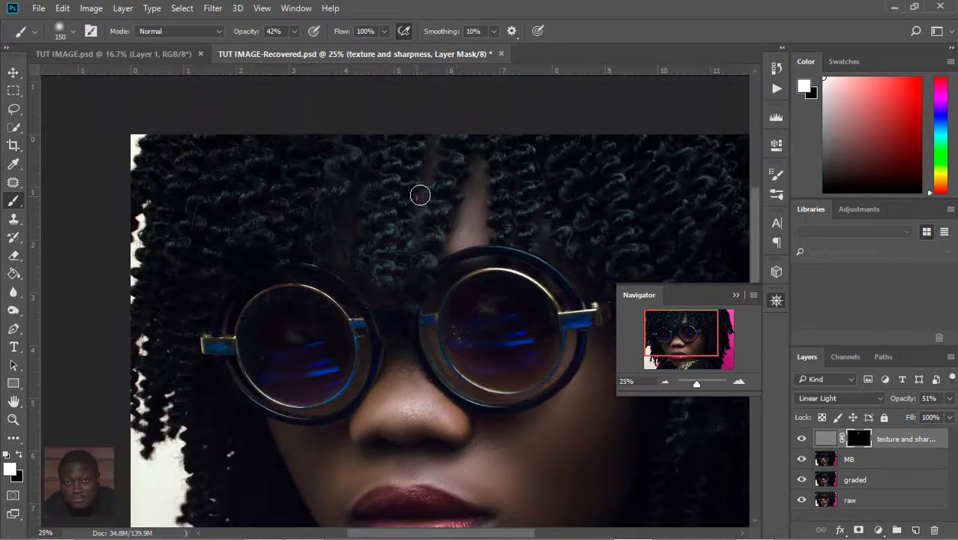
scroll(449, 357, right, 3)
scroll(449, 357, down, 2)
key(bracketright)
key(bracketright)
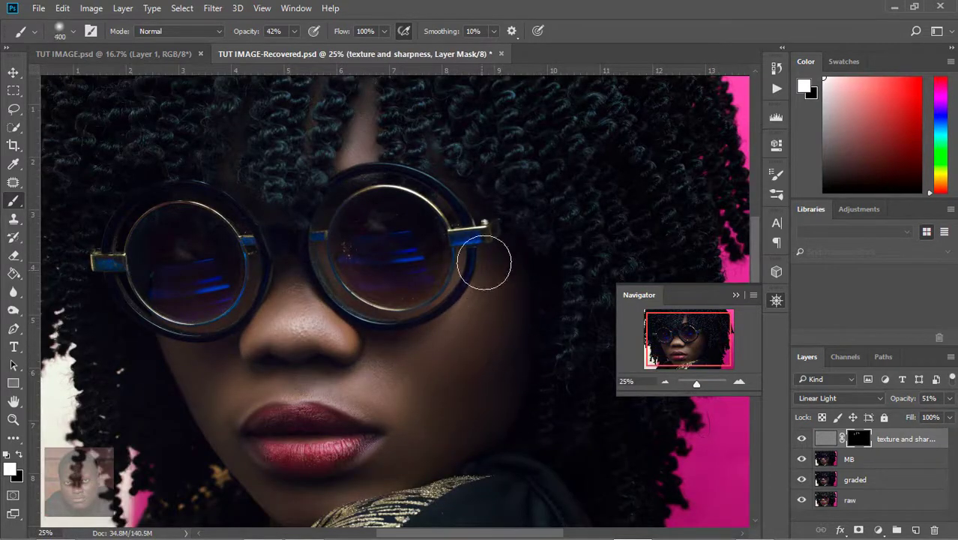
key(bracketright)
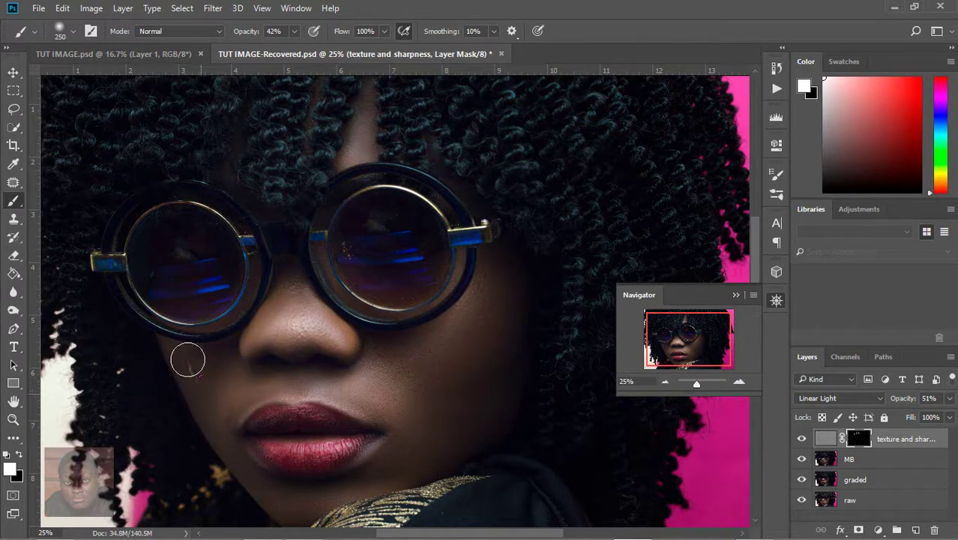
drag(353, 466, 278, 285)
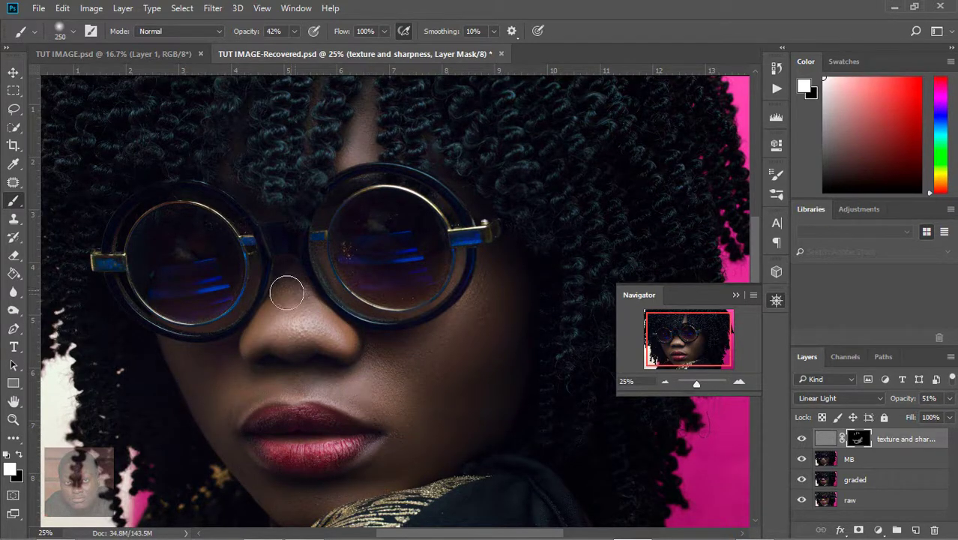
key(bracketleft)
key(bracketleft)
click(739, 381)
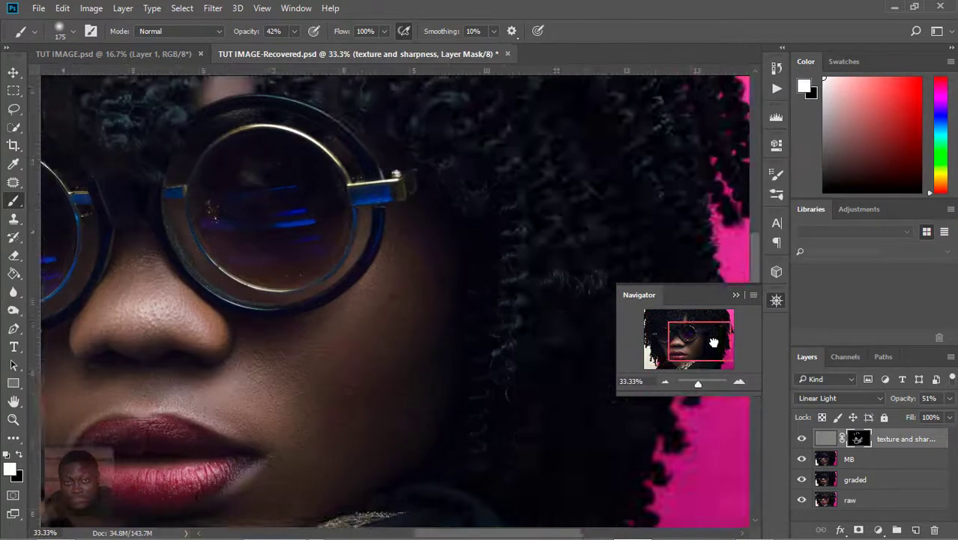
drag(688, 342, 690, 345)
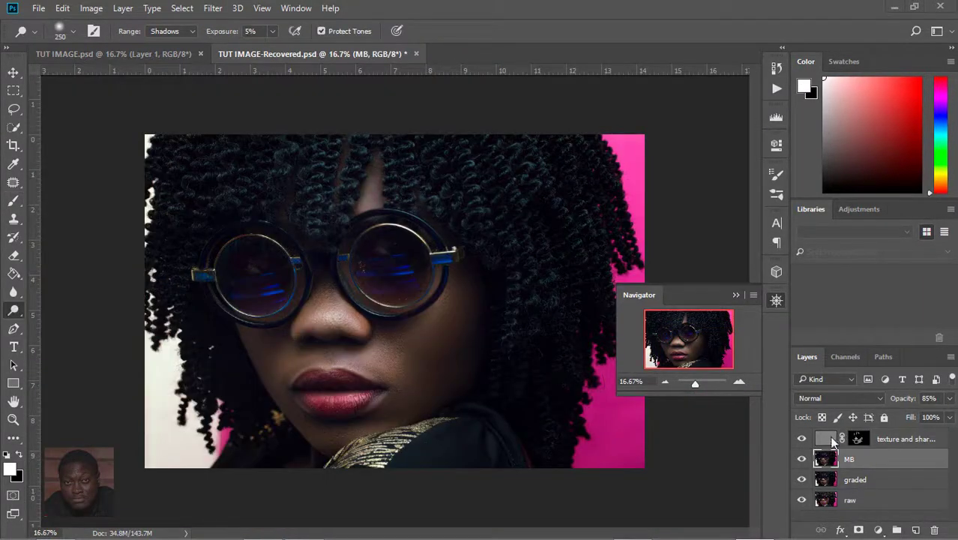
Group the texture, MB and graded layers, then add Hue/Saturation (Hue -166, Sat +26) with inverted mask.
shift+click(855, 480)
key(ctrl+g)
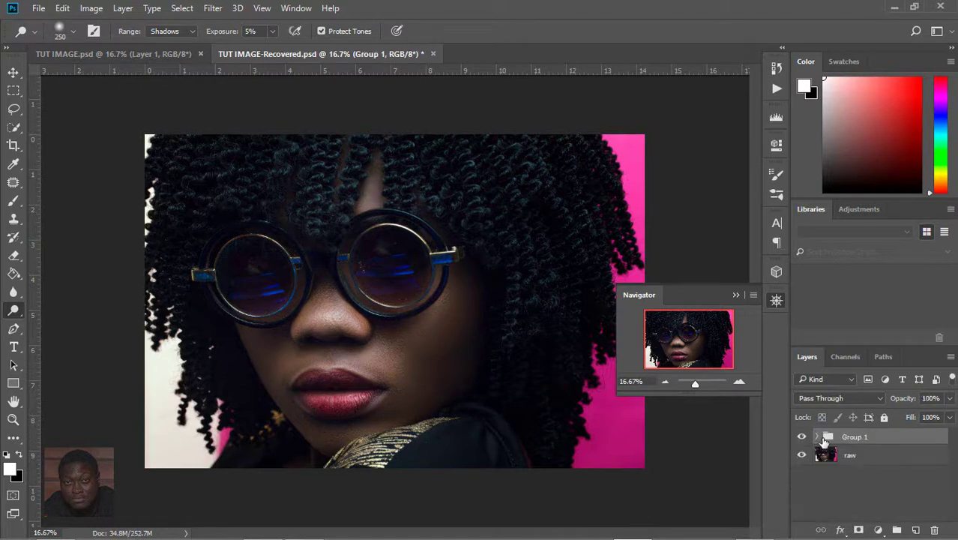
click(878, 529)
click(865, 404)
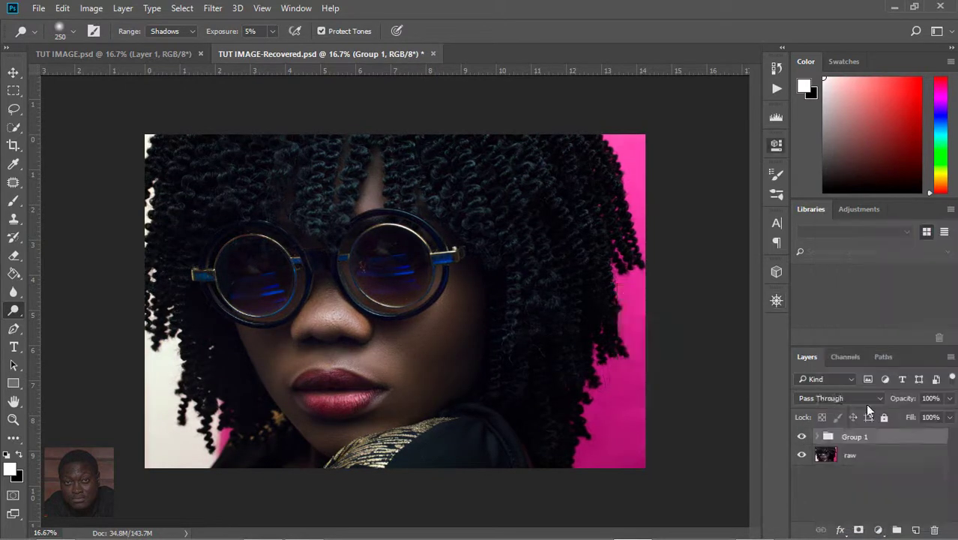
drag(657, 236, 577, 238)
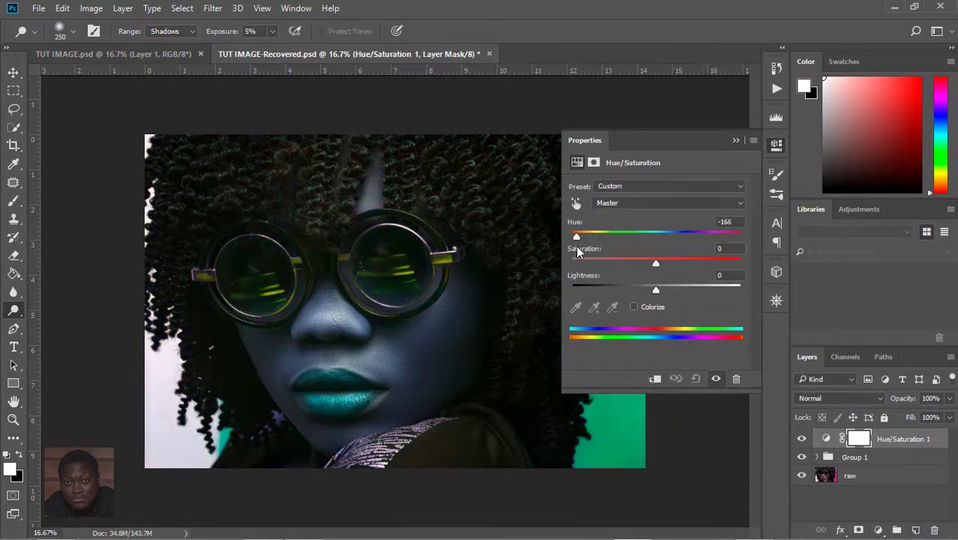
drag(656, 263, 678, 265)
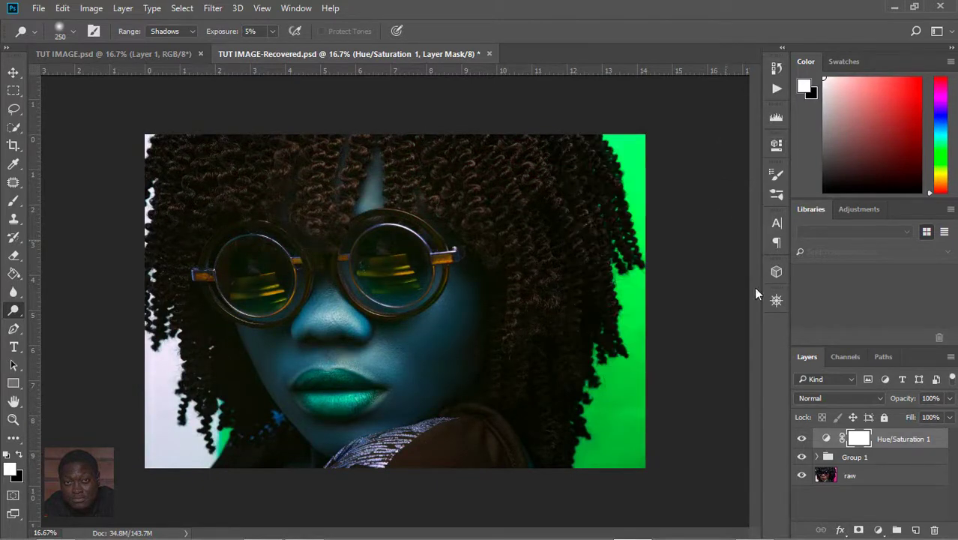
key(ctrl+i)
click(776, 300)
Zoom in on the lips and set up a full-opacity 60 px brush.
click(739, 382)
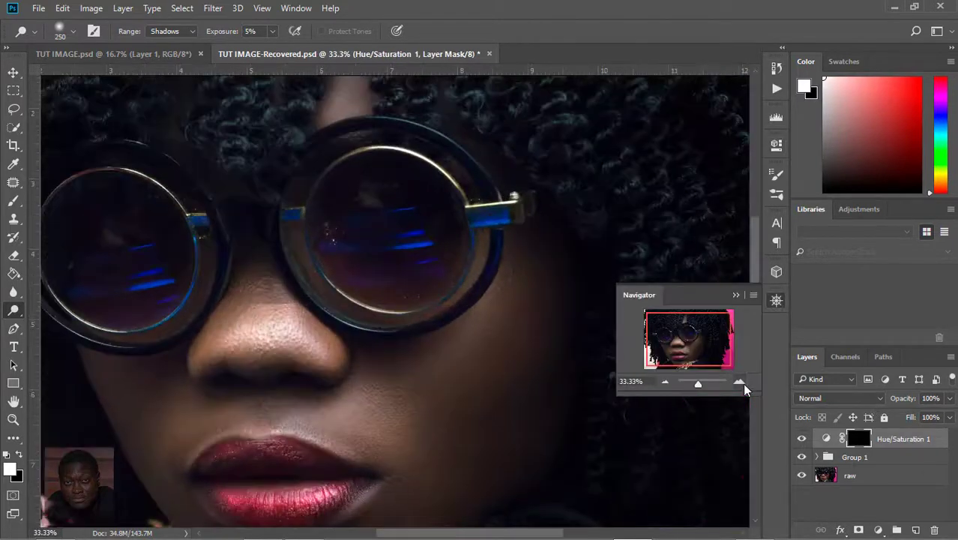
key(b)
key(0)
key(bracketleft)
key(bracketleft)
key(bracketleft)
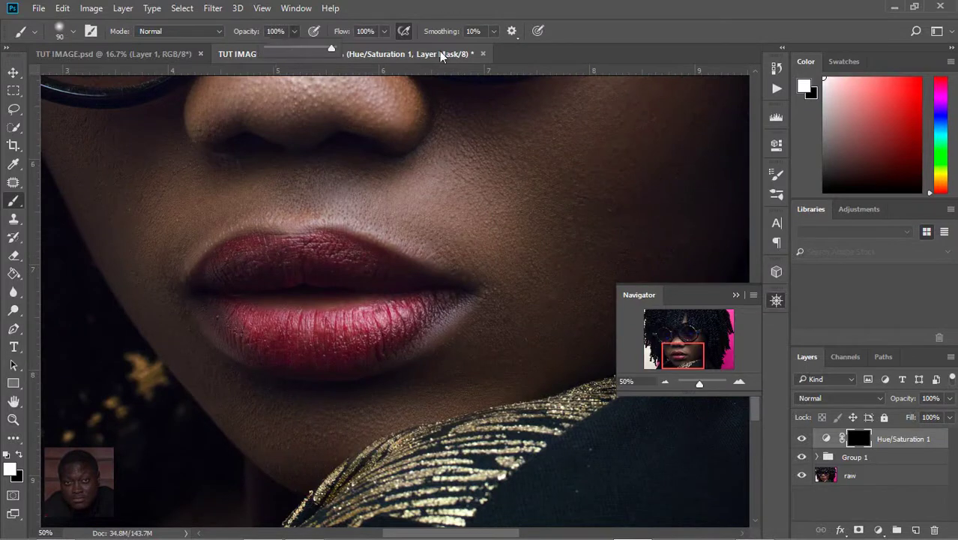
At full brush opacity, paint the Hue/Saturation mask to turn the lower lip teal.
click(73, 31)
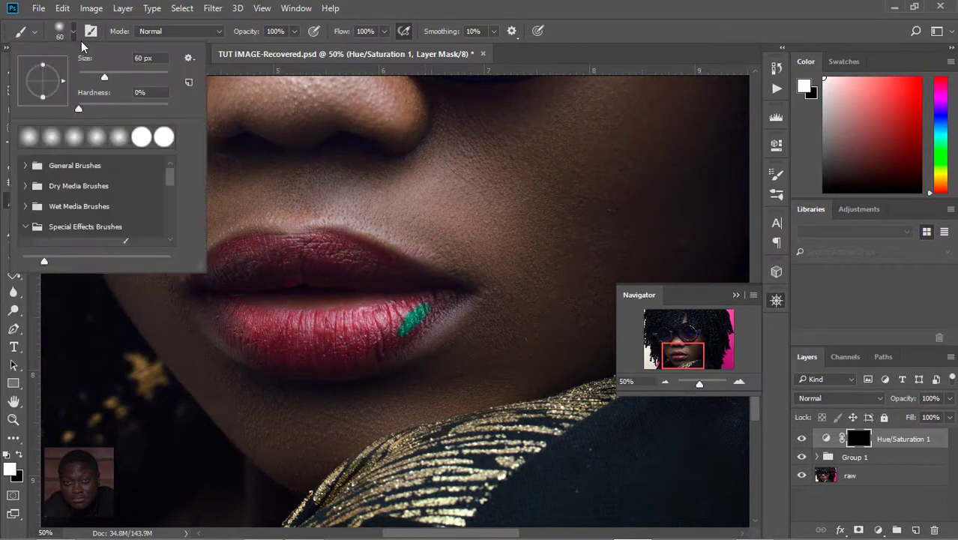
key(Escape)
key(4)
key(2)
key(0)
mouse_move(410, 327)
mouse_down()
mouse_move(377, 334)
mouse_move(402, 311)
mouse_up()
mouse_move(386, 346)
mouse_down()
mouse_move(367, 339)
mouse_move(414, 308)
mouse_move(345, 338)
mouse_move(319, 324)
mouse_move(300, 334)
mouse_move(214, 303)
mouse_up()
click(72, 31)
click(271, 354)
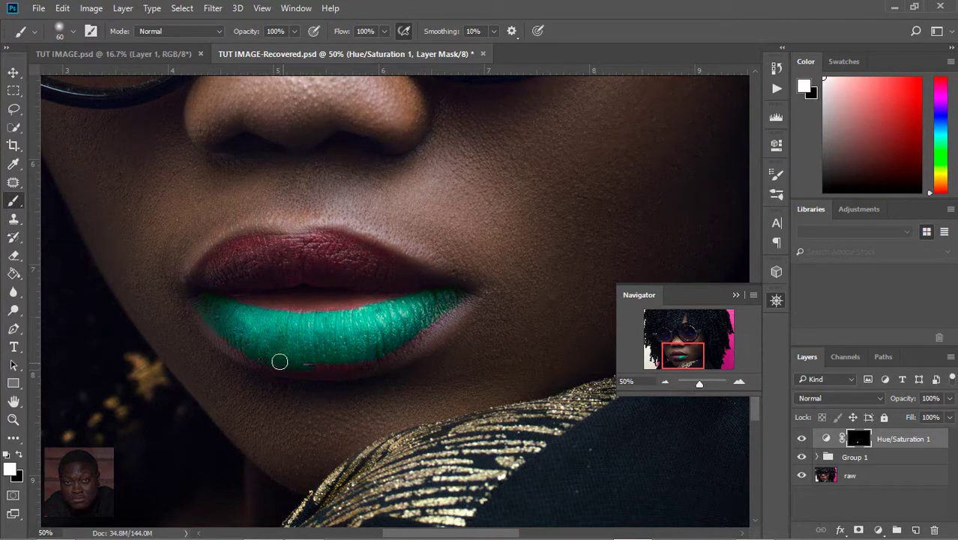
drag(279, 362, 392, 346)
Clean spill with black, then paint white to turn the upper lip teal.
key(x)
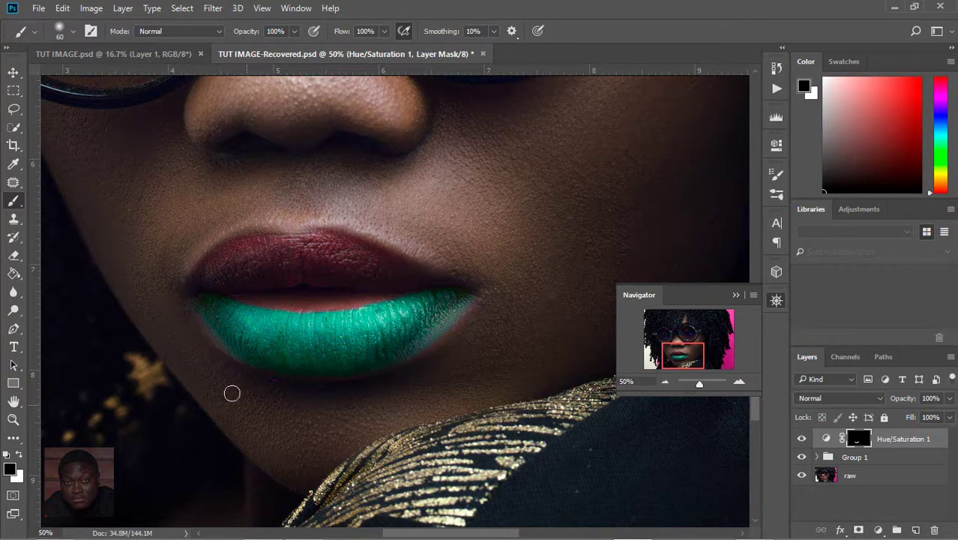
key(x)
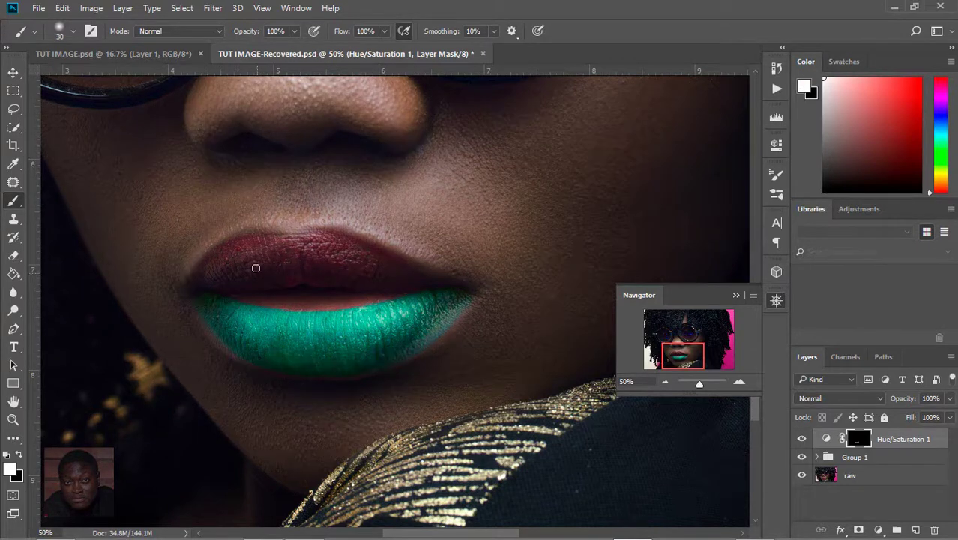
key(x)
key(x)
mouse_move(257, 259)
mouse_down()
mouse_move(206, 280)
mouse_move(283, 271)
mouse_move(254, 244)
mouse_move(201, 273)
mouse_move(277, 250)
mouse_move(327, 255)
mouse_move(318, 272)
mouse_move(348, 263)
mouse_move(285, 245)
mouse_move(222, 253)
mouse_move(306, 240)
mouse_move(339, 246)
mouse_move(321, 272)
mouse_move(442, 296)
mouse_up()
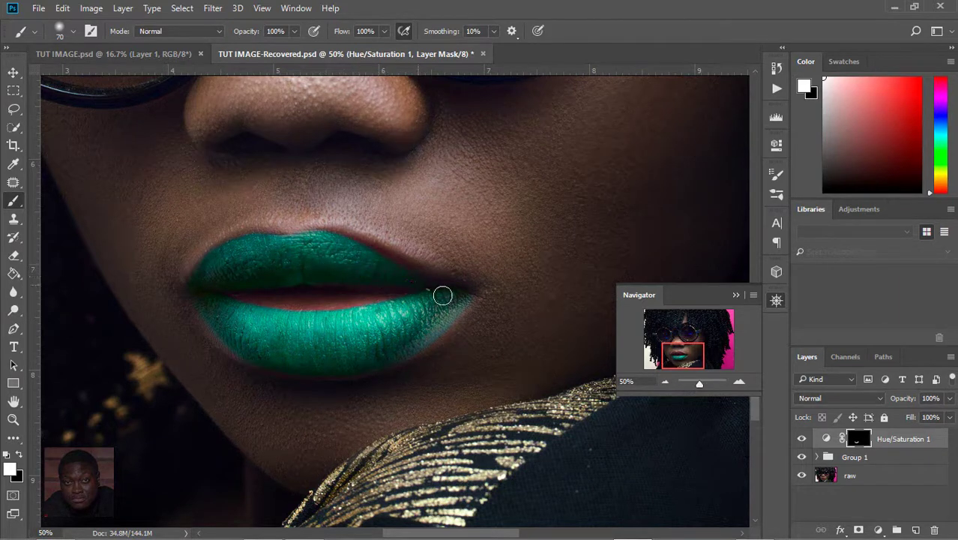
drag(395, 264, 429, 293)
Set the brush opacity to 25% and make the brush smaller.
click(665, 381)
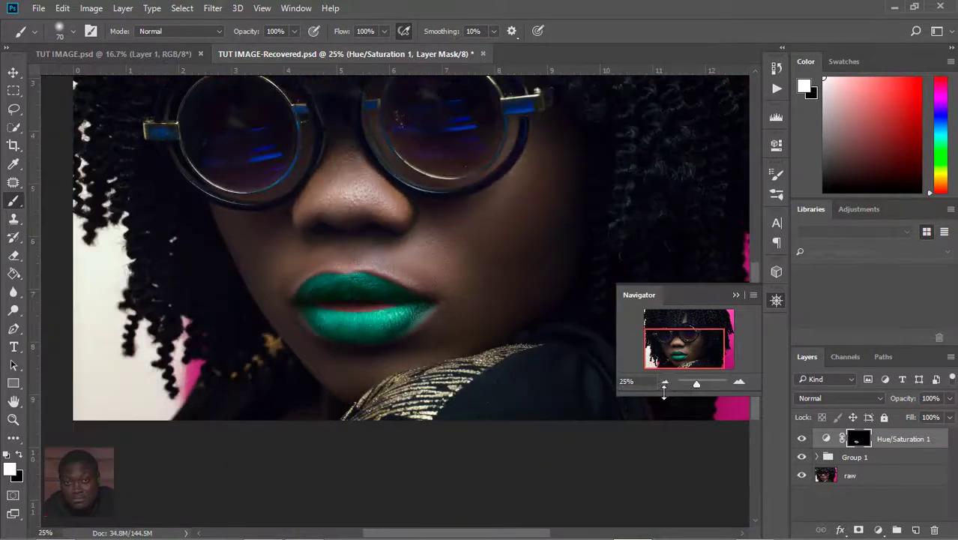
click(665, 381)
click(740, 381)
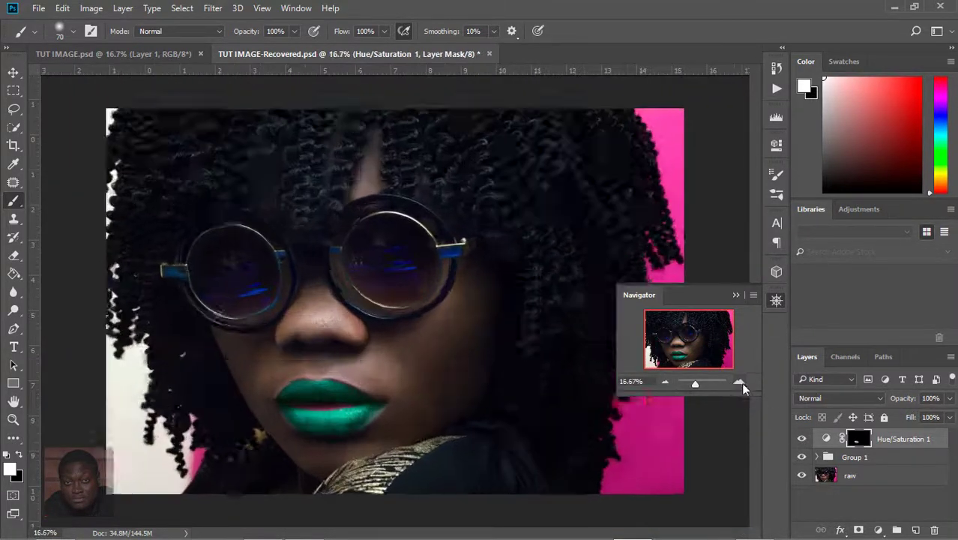
click(739, 381)
drag(294, 31, 248, 68)
key(bracketleft)
key(bracketleft)
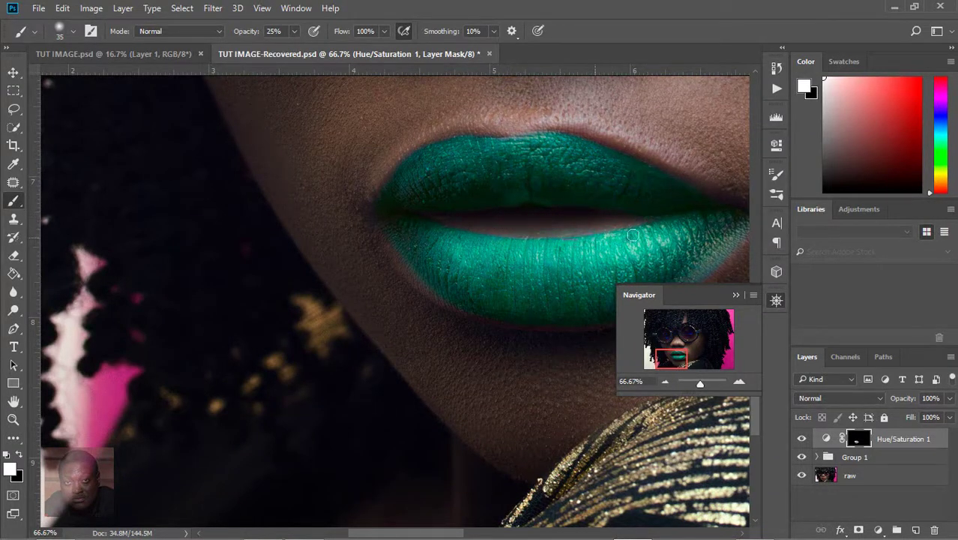
Toggle the Hue/Saturation layer to compare, duplicate it with Ctrl+J, and hide the copy.
click(665, 381)
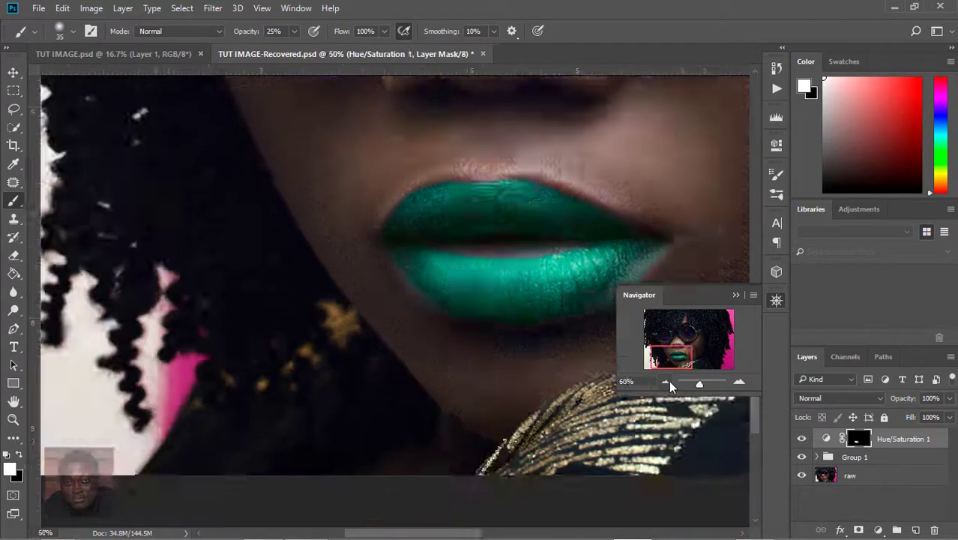
click(665, 381)
click(666, 381)
click(740, 381)
click(802, 439)
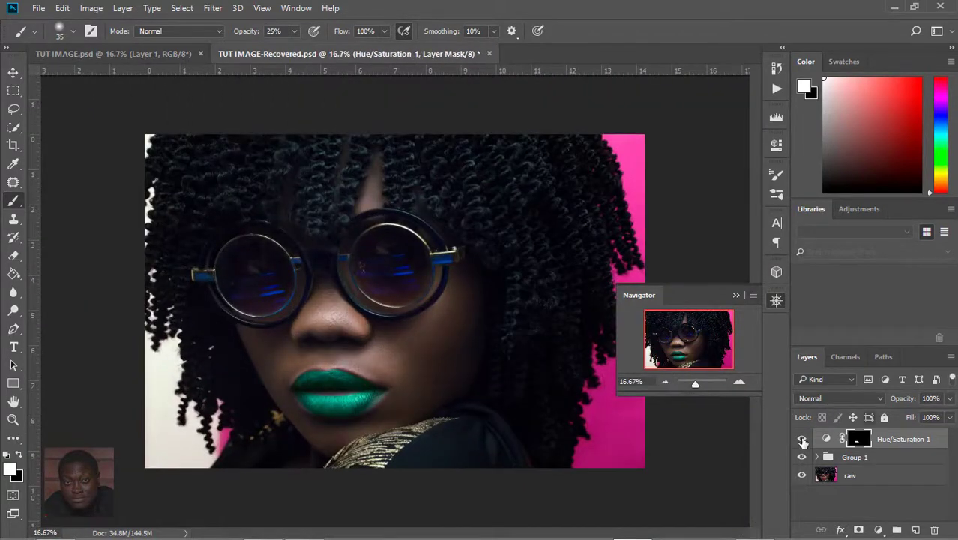
key(ctrl+j)
click(802, 439)
Show the copy, hide the original, and paint black over the lips on the copy's mask.
click(802, 459)
click(801, 439)
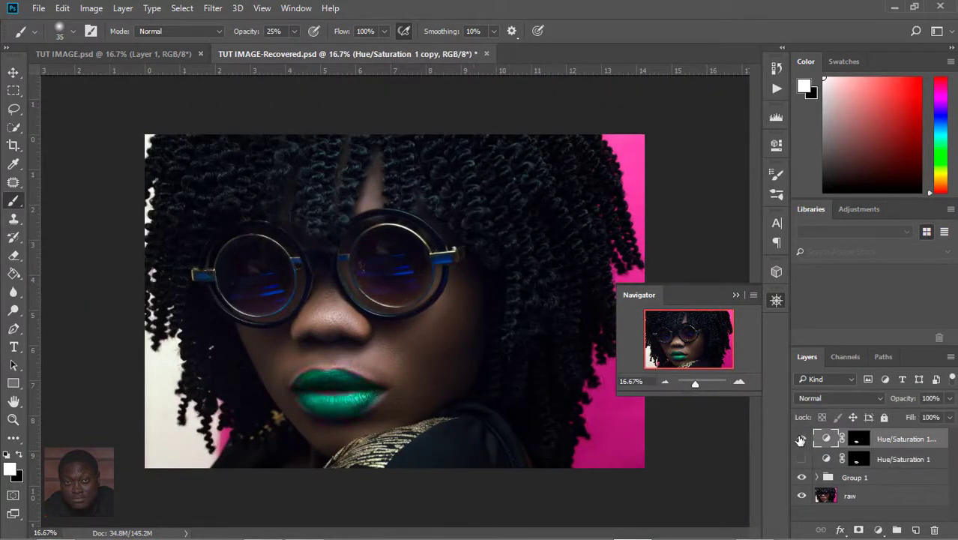
key(ctrl+plus)
key(ctrl+plus)
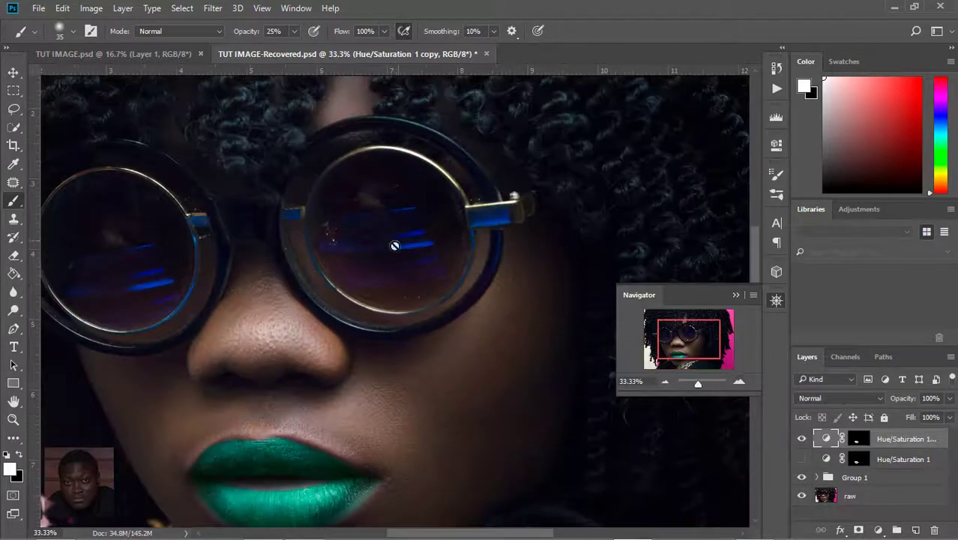
key(ctrl+backslash)
key(x)
key(0)
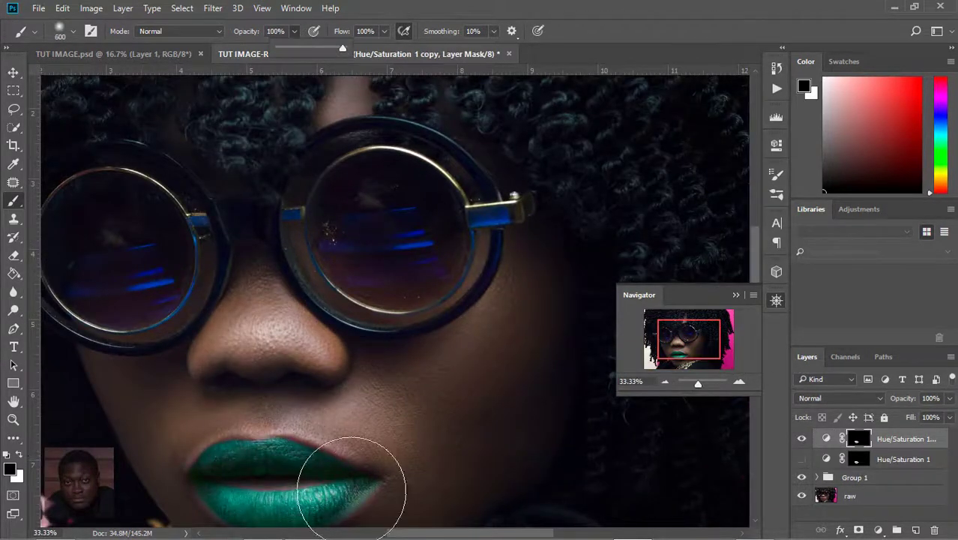
drag(342, 460, 609, 361)
key(ctrl+minus)
key(x)
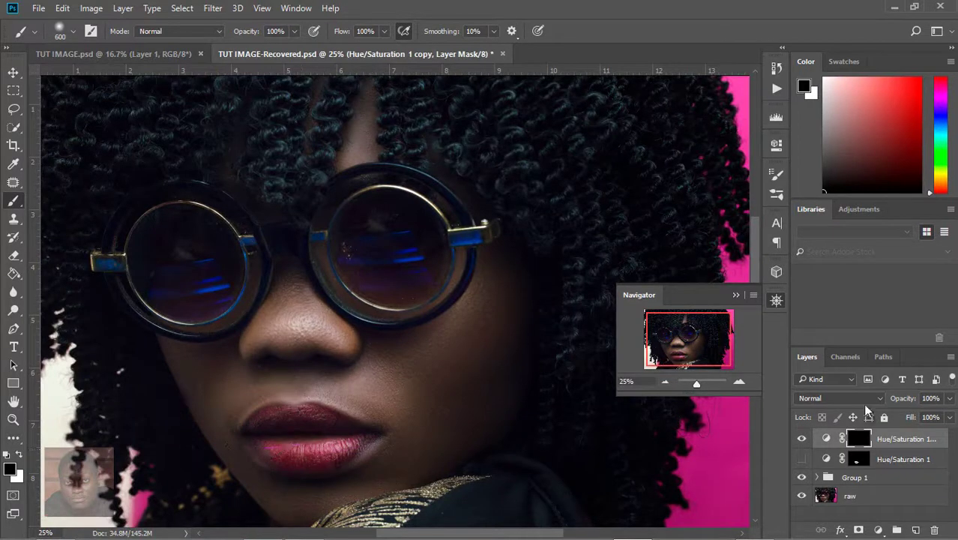
Rename the Hue/Saturation layers to 1 and 2 and make both visible.
double_click(903, 459)
text(1)
key(shift+Tab)
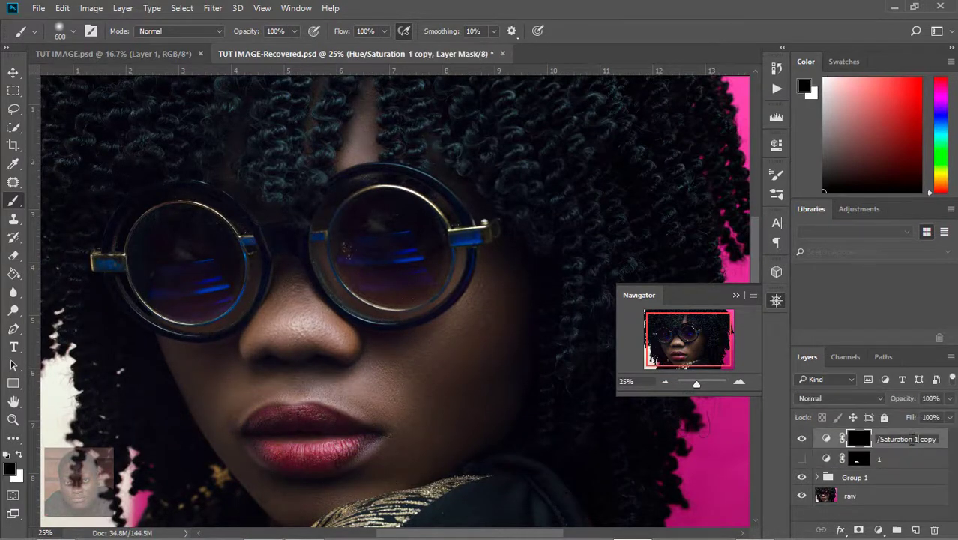
text(2)
key(Return)
drag(803, 439, 802, 459)
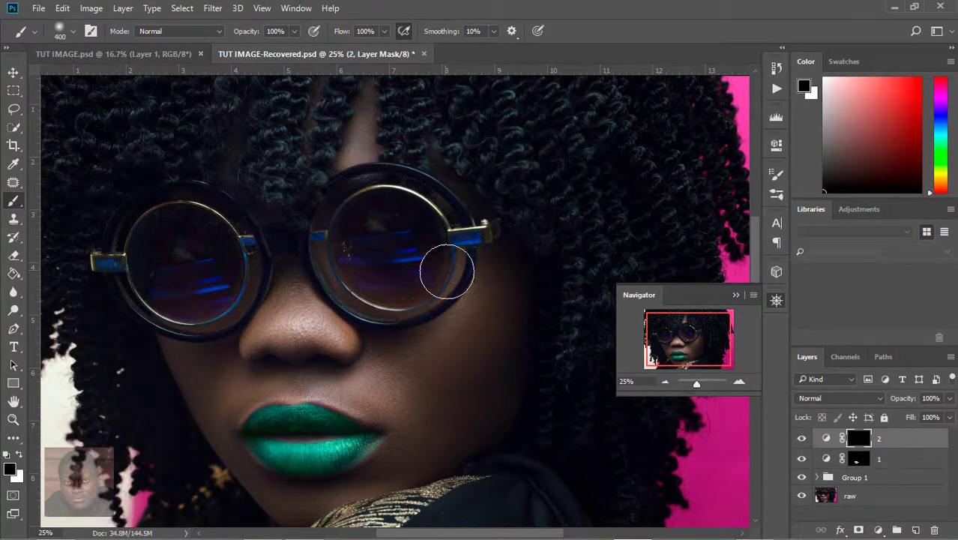
key(ctrl+plus)
Paint white on layer 2's mask to reveal yellow light across the right lens.
key(x)
mouse_move(407, 256)
mouse_down()
mouse_move(364, 235)
mouse_move(419, 235)
mouse_move(370, 222)
mouse_move(381, 219)
mouse_move(352, 221)
mouse_move(340, 248)
mouse_move(427, 257)
mouse_move(378, 278)
mouse_move(354, 260)
mouse_up()
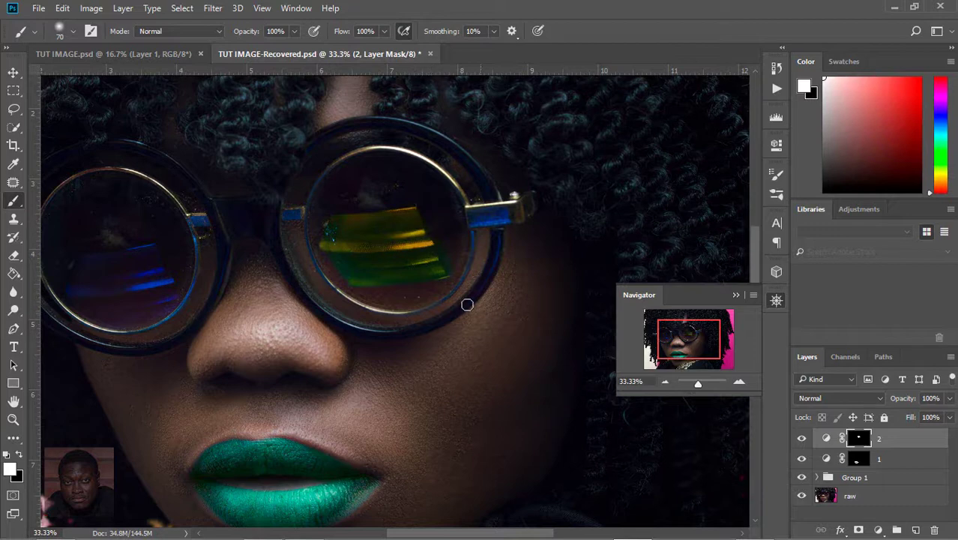
key(x)
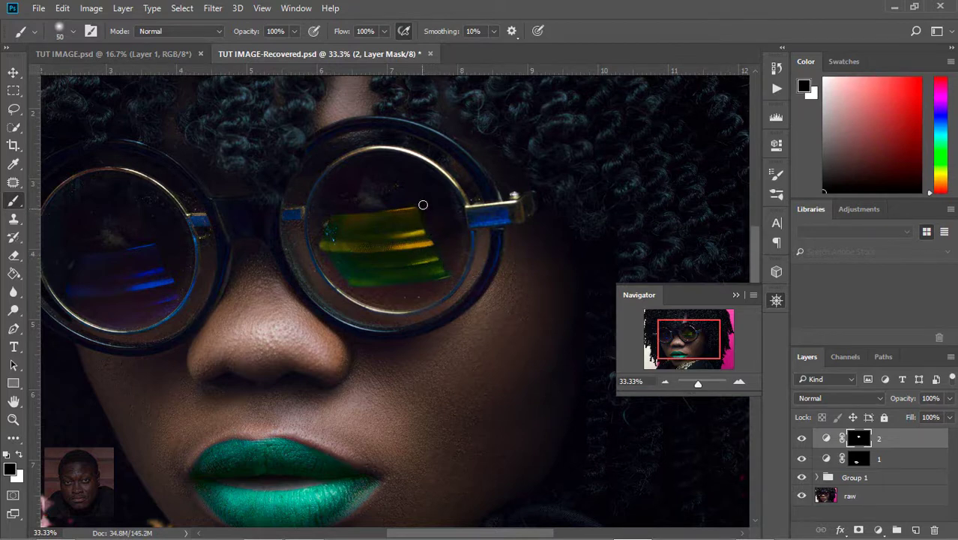
scroll(324, 320, left, 5)
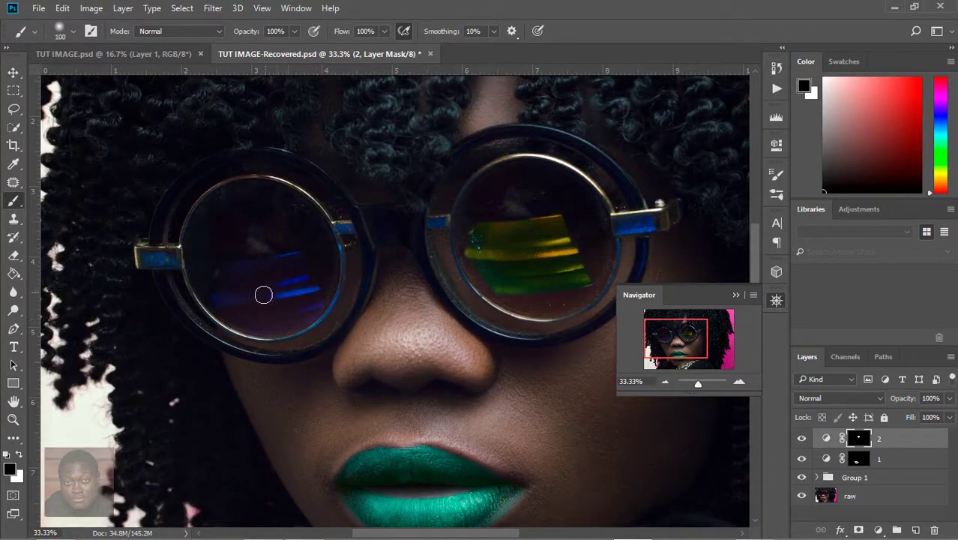
Reveal green-yellow reflections in the left lens, trimming their top edge with black.
key(x)
mouse_move(263, 295)
mouse_down()
mouse_move(293, 261)
mouse_move(241, 274)
mouse_move(314, 278)
mouse_move(256, 299)
mouse_move(310, 283)
mouse_move(217, 290)
mouse_up()
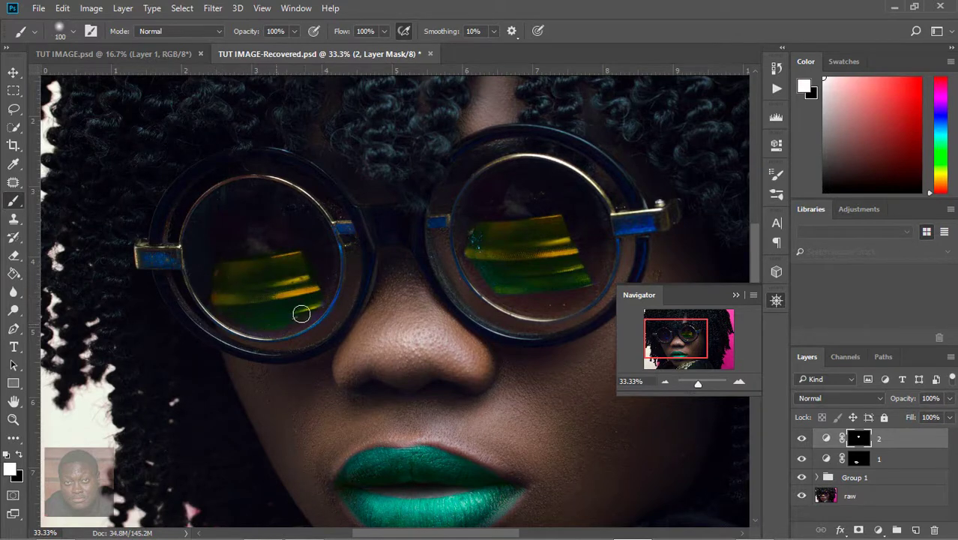
key(x)
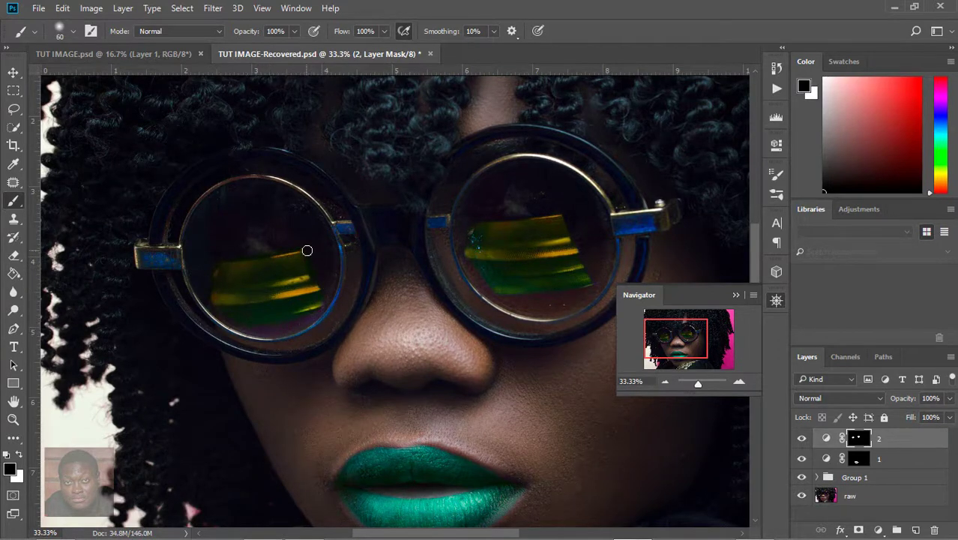
drag(256, 255, 301, 252)
key(bracketleft)
key(bracketleft)
key(x)
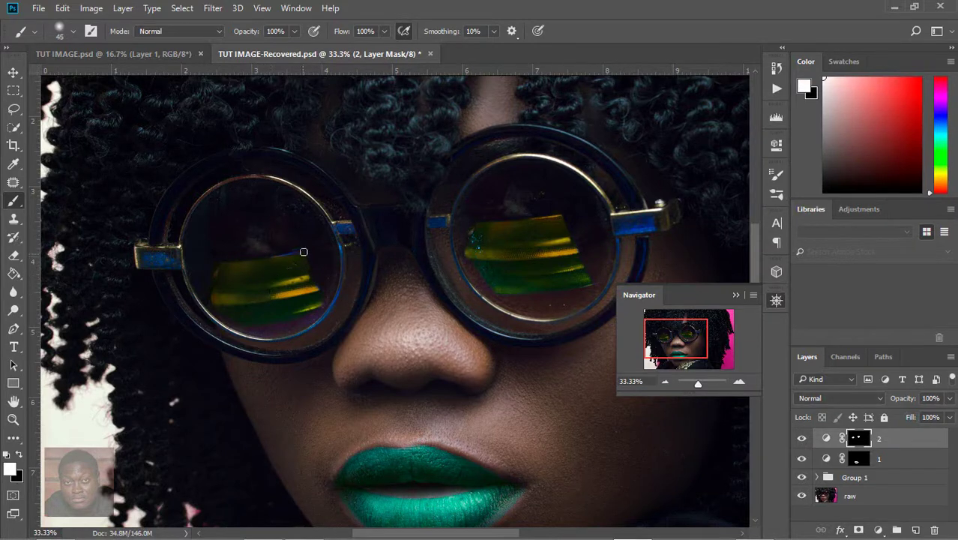
key(x)
key(x)
click(665, 381)
click(739, 381)
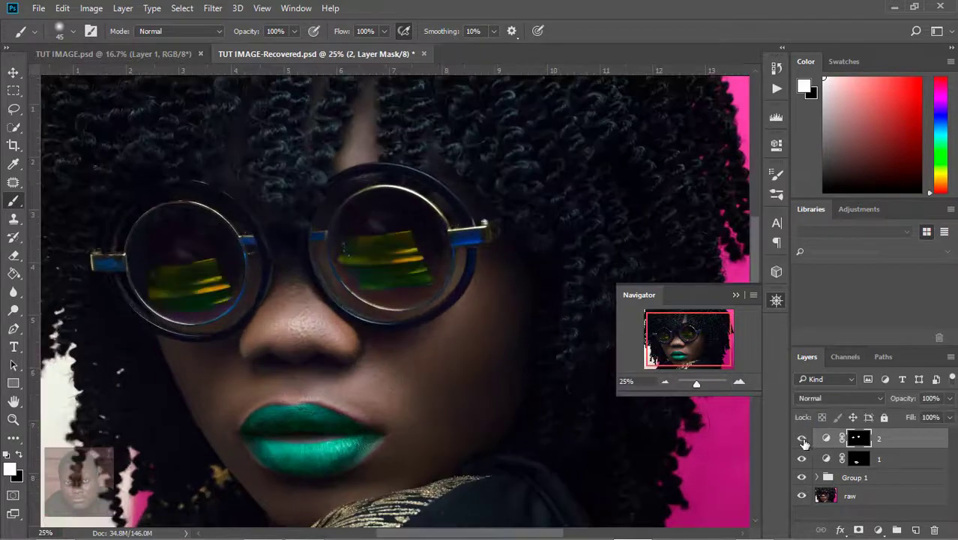
Set layer 2's Hue/Saturation to Hue -180, Saturation +42, Lightness +4.
double_click(827, 438)
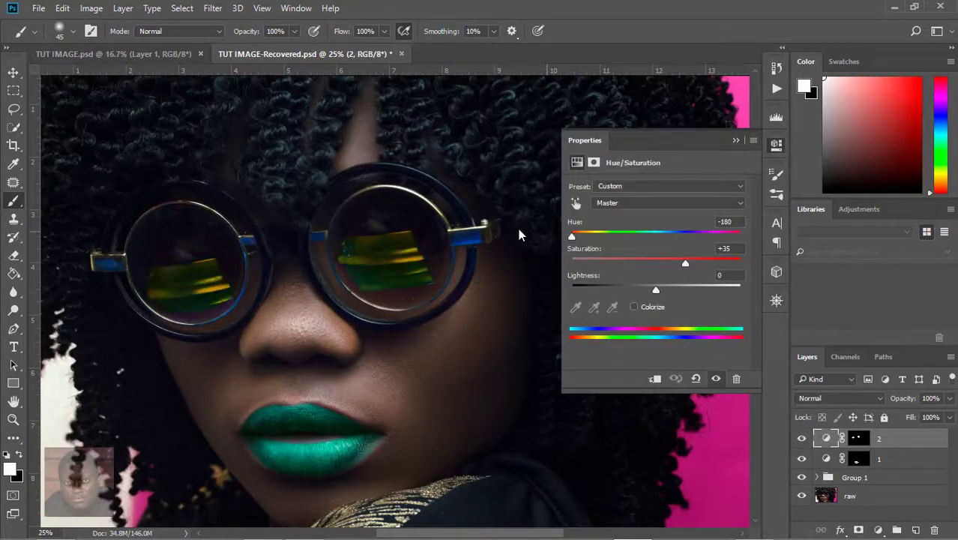
drag(689, 237, 555, 246)
drag(686, 262, 713, 263)
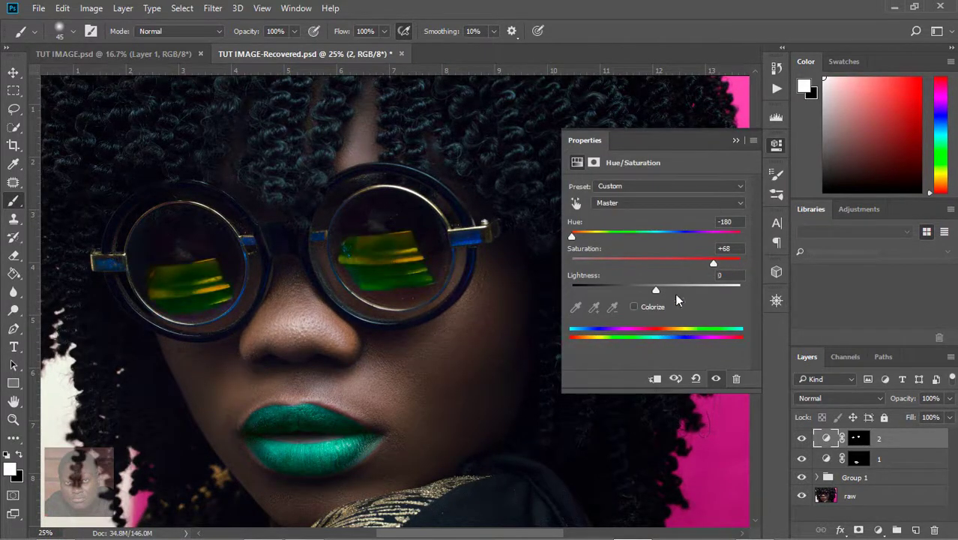
drag(656, 290, 659, 291)
drag(713, 263, 690, 264)
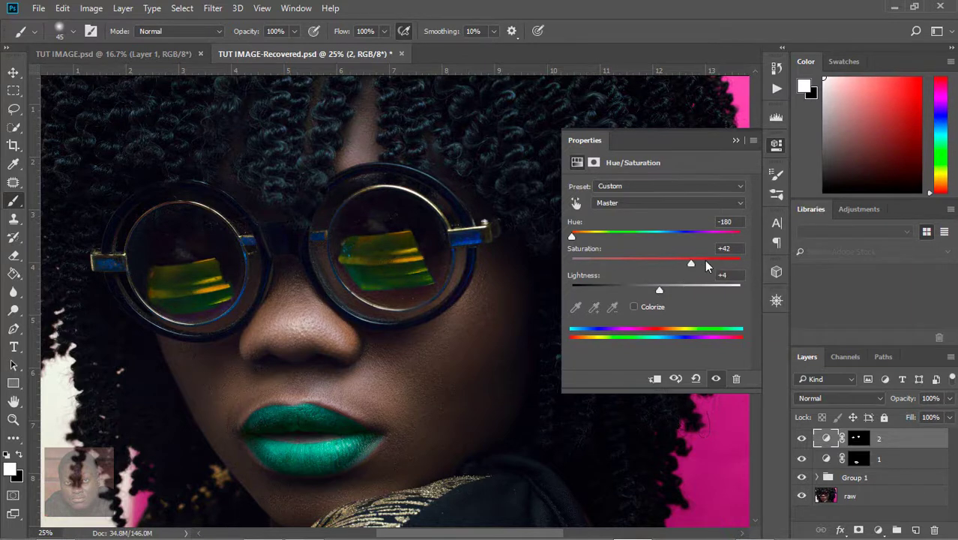
click(736, 141)
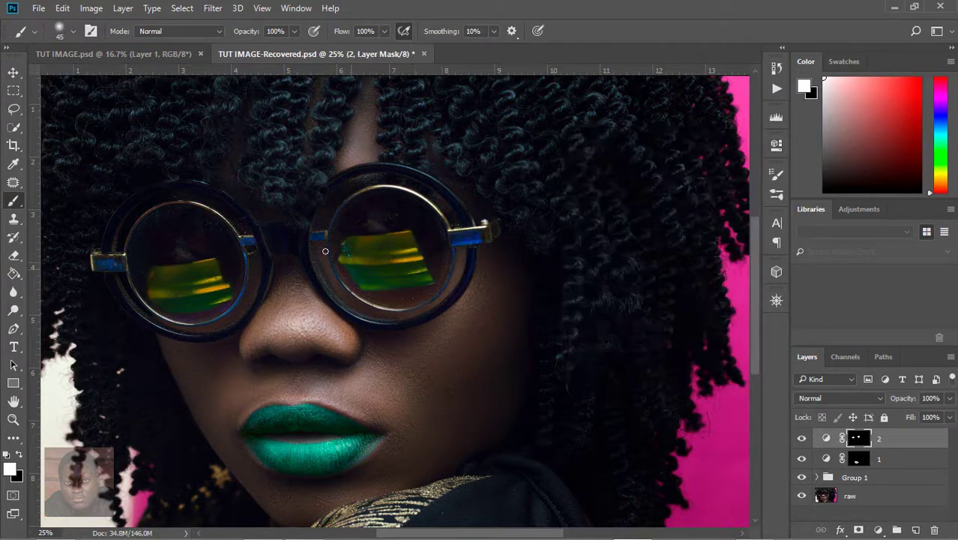
Paint layer 2's mask over the glasses arms, removing tint on the left and restoring gold on the right.
key(x)
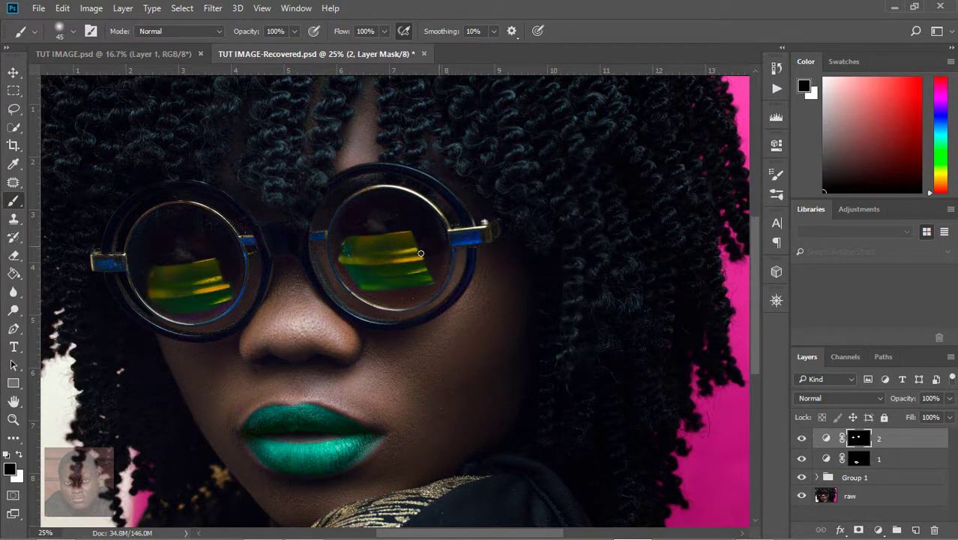
key(x)
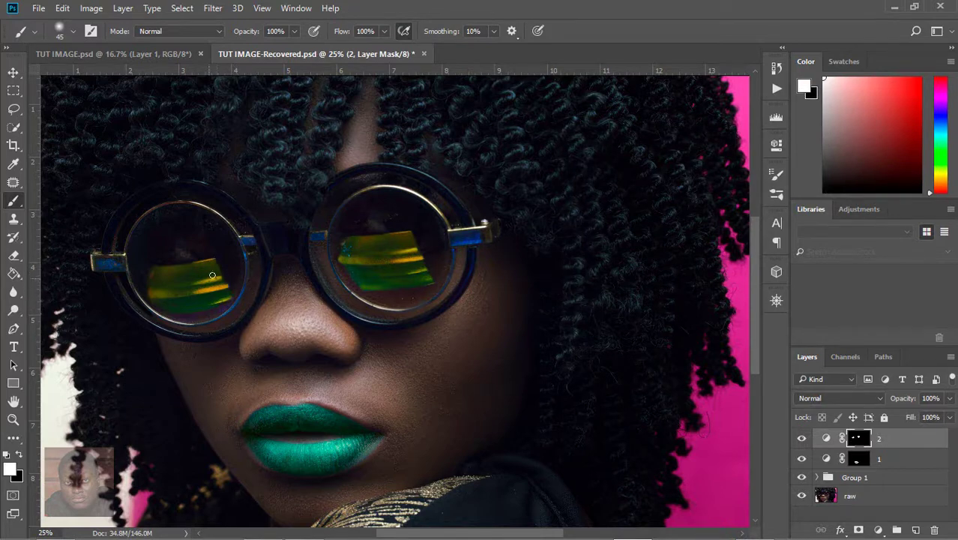
key(x)
key(x)
key(bracketright)
key(bracketright)
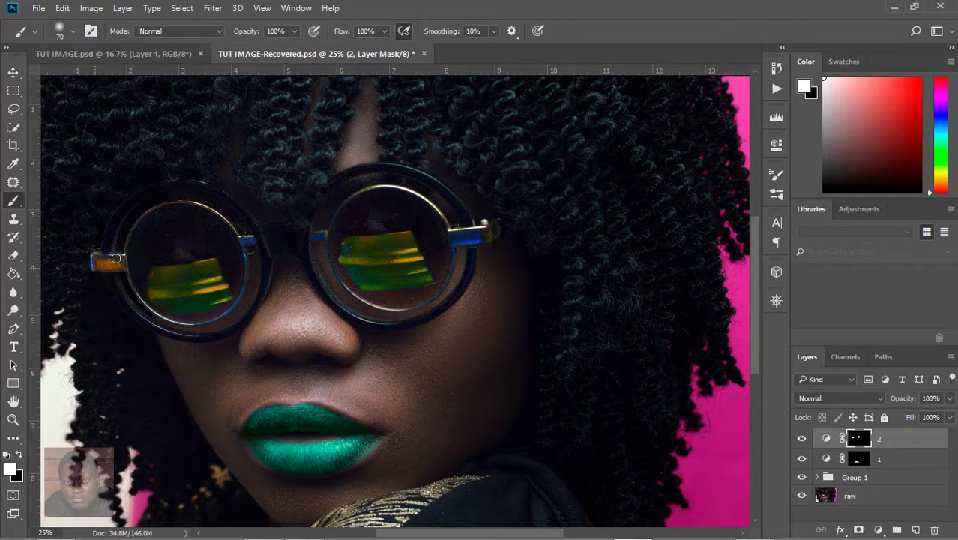
drag(124, 264, 92, 263)
click(294, 31)
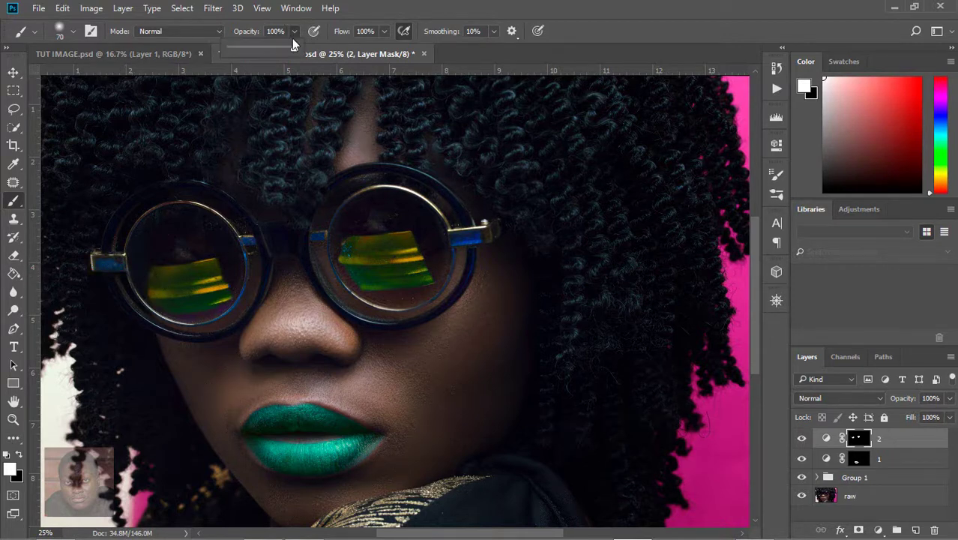
key(bracketright)
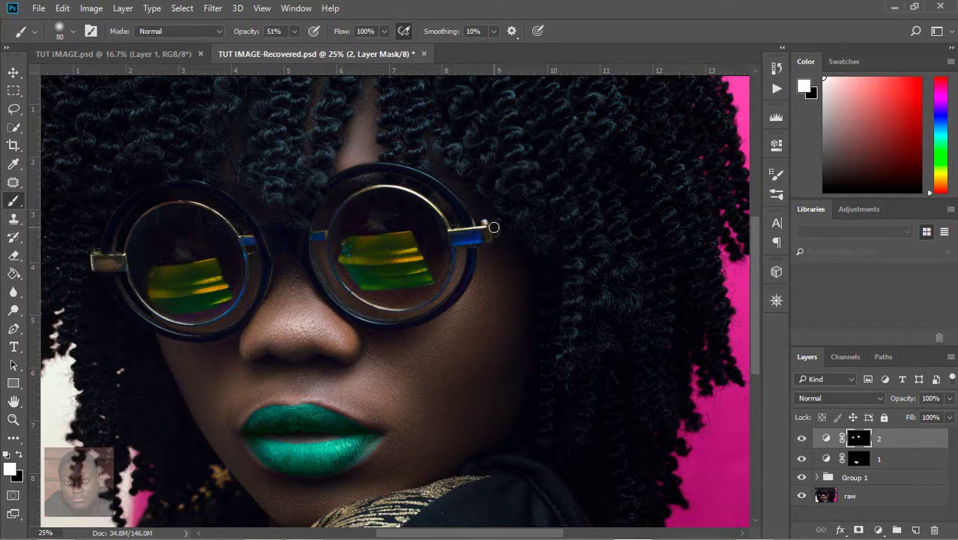
drag(493, 227, 454, 242)
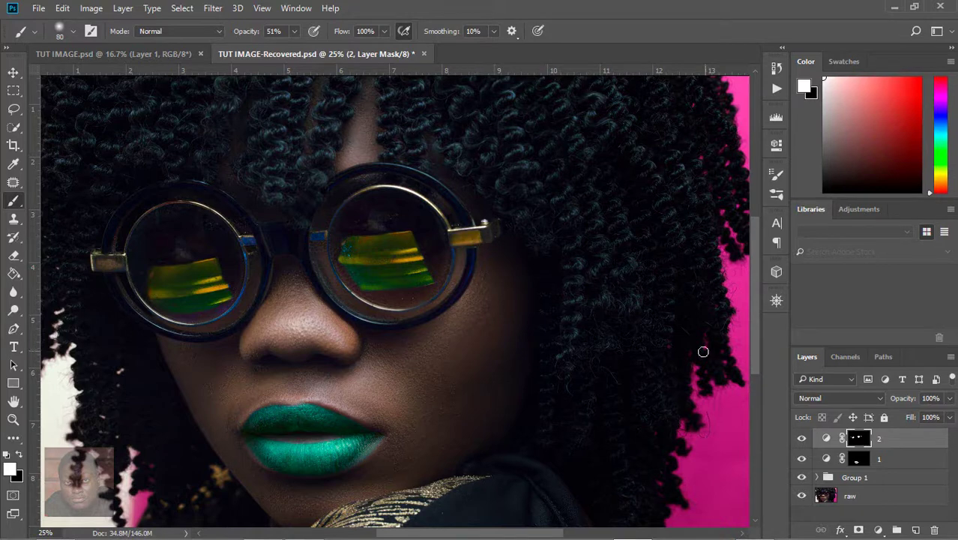
Fit the portrait in view and toggle layers 2 and 1 to compare before and after.
click(777, 300)
double_click(665, 381)
click(739, 381)
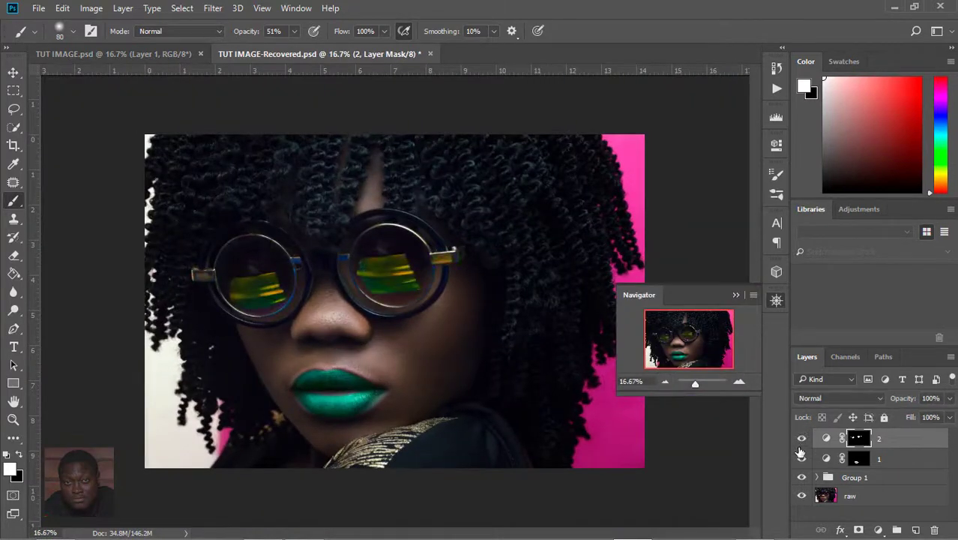
click(826, 438)
click(802, 438)
click(801, 458)
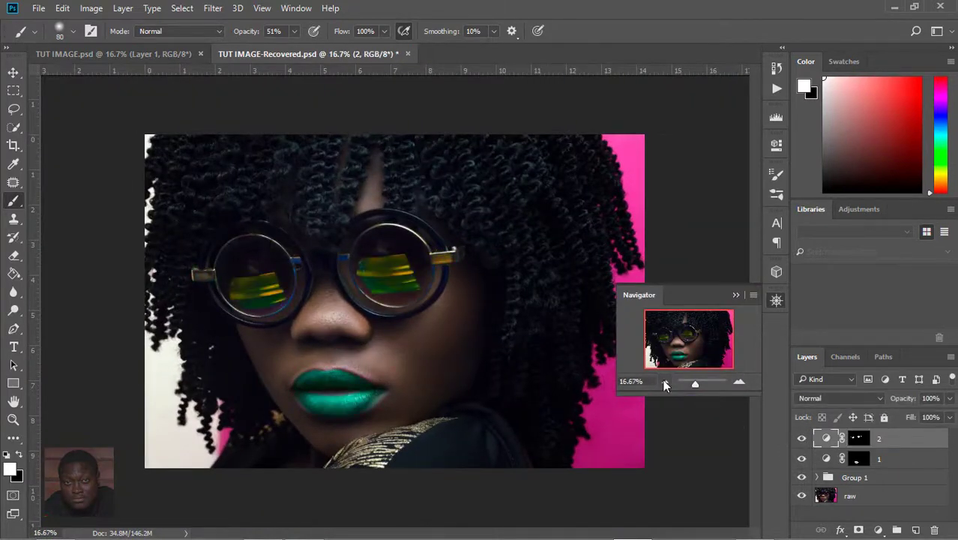
click(879, 531)
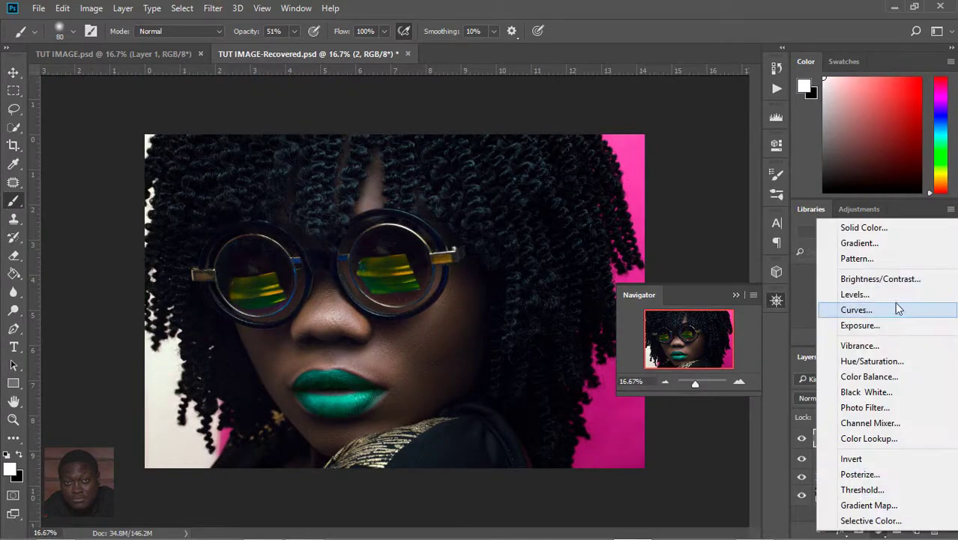
Add a Brightness/Contrast layer with brightness 76 and an inverted black mask.
click(859, 279)
drag(656, 217, 687, 218)
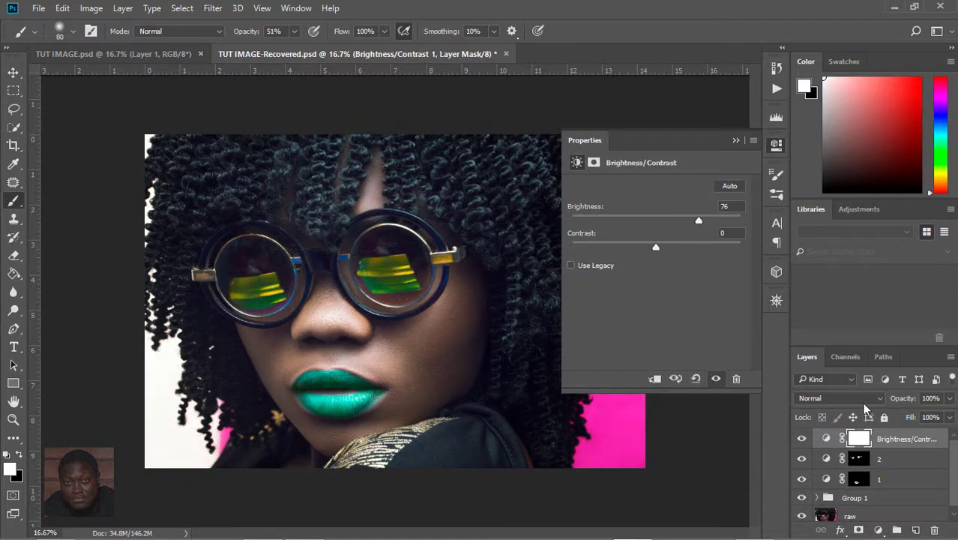
key(ctrl+i)
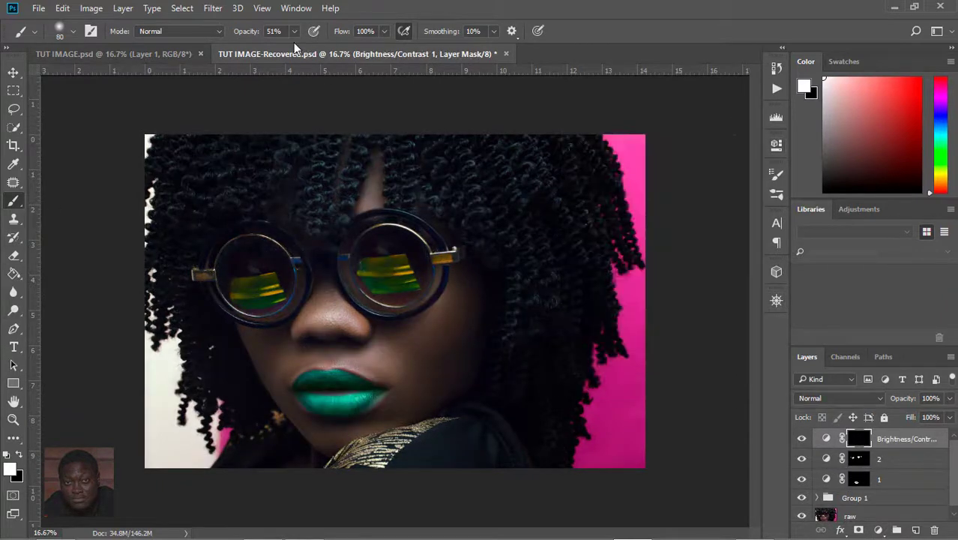
Paint white at 22% opacity over the lips to lightly brighten them.
drag(294, 31, 272, 54)
click(777, 300)
click(739, 381)
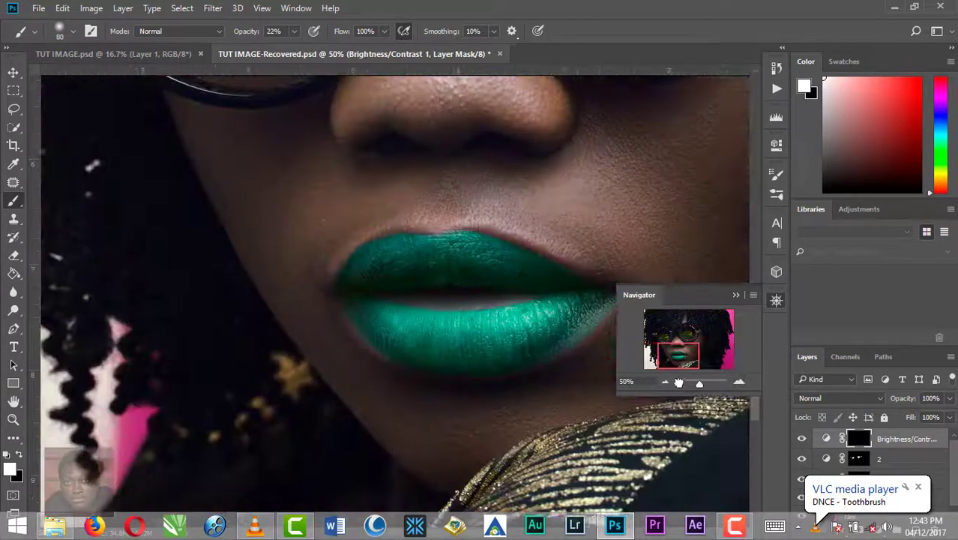
click(687, 356)
mouse_move(335, 308)
mouse_down()
mouse_move(246, 321)
mouse_move(156, 312)
mouse_move(283, 325)
mouse_move(173, 338)
mouse_move(249, 364)
mouse_move(353, 299)
mouse_move(163, 342)
mouse_move(396, 281)
mouse_move(255, 260)
mouse_move(154, 270)
mouse_move(207, 252)
mouse_up()
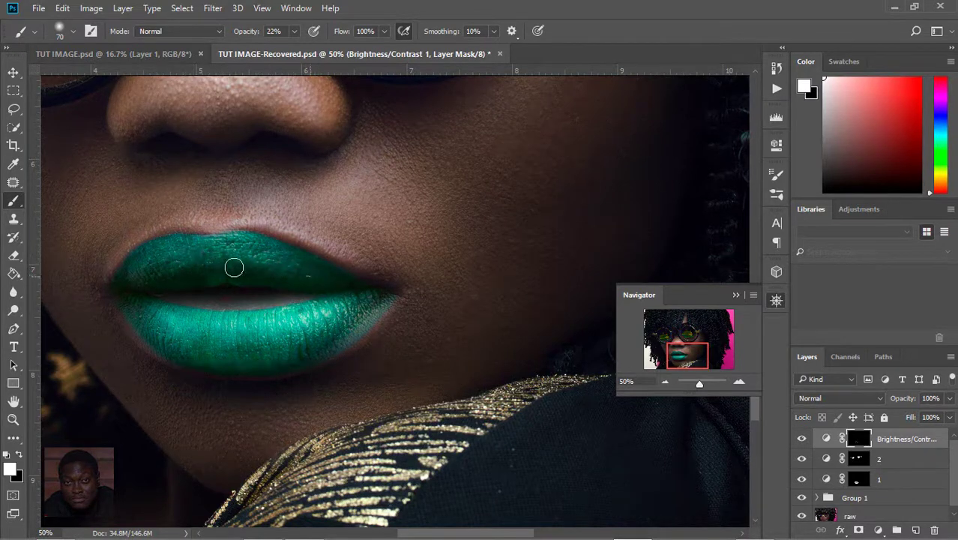
click(665, 382)
click(665, 382)
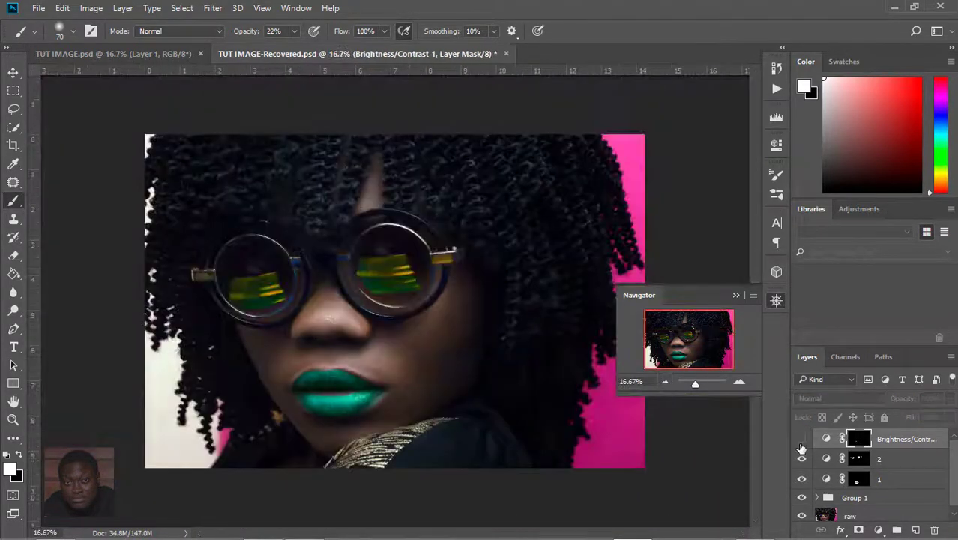
click(739, 381)
click(740, 382)
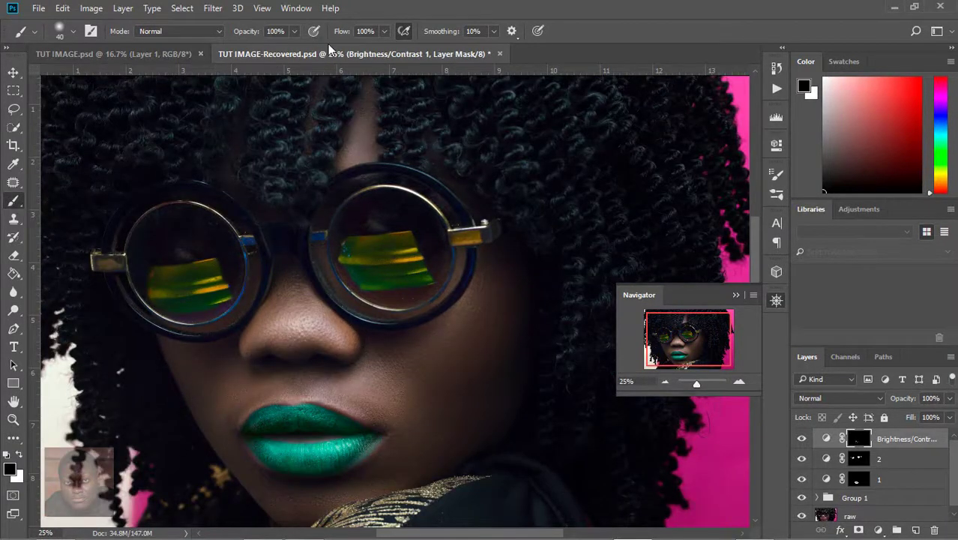
At 66% opacity, paint white over the left and right lens reflections.
drag(294, 30, 268, 52)
click(222, 287)
key(x)
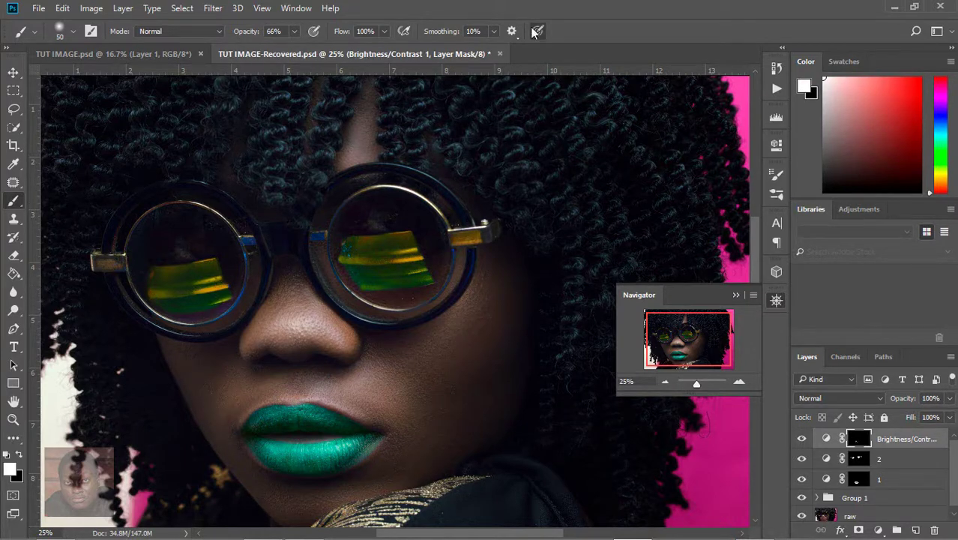
drag(223, 285, 195, 291)
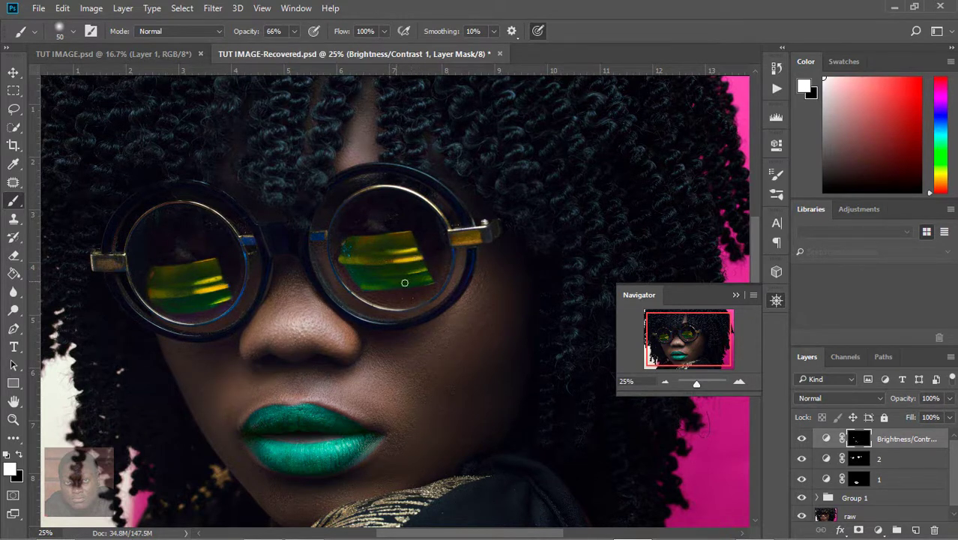
drag(412, 273, 441, 292)
At 19–42% opacity, lighten the glasses arm's end and undo a stray rim stroke.
click(294, 31)
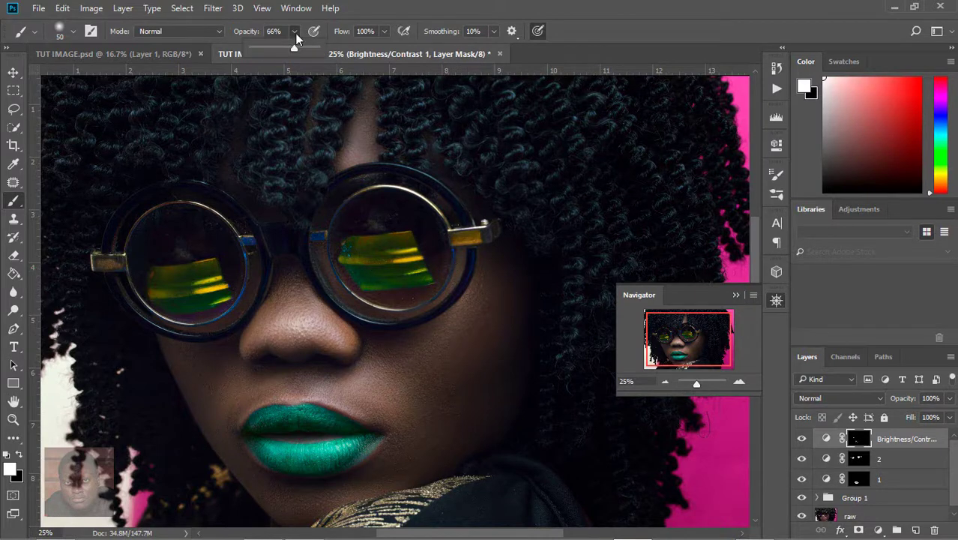
drag(297, 50, 262, 52)
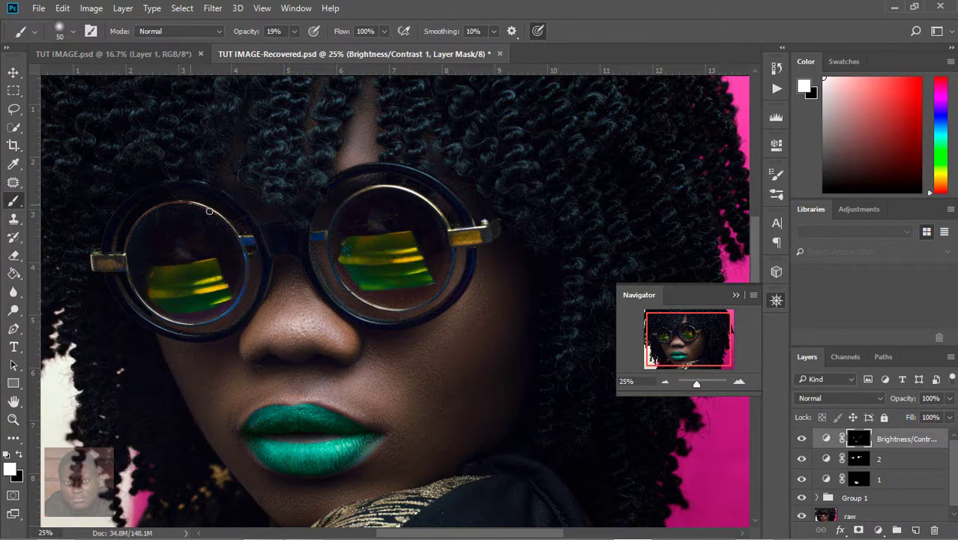
key(4)
key(2)
drag(484, 224, 474, 234)
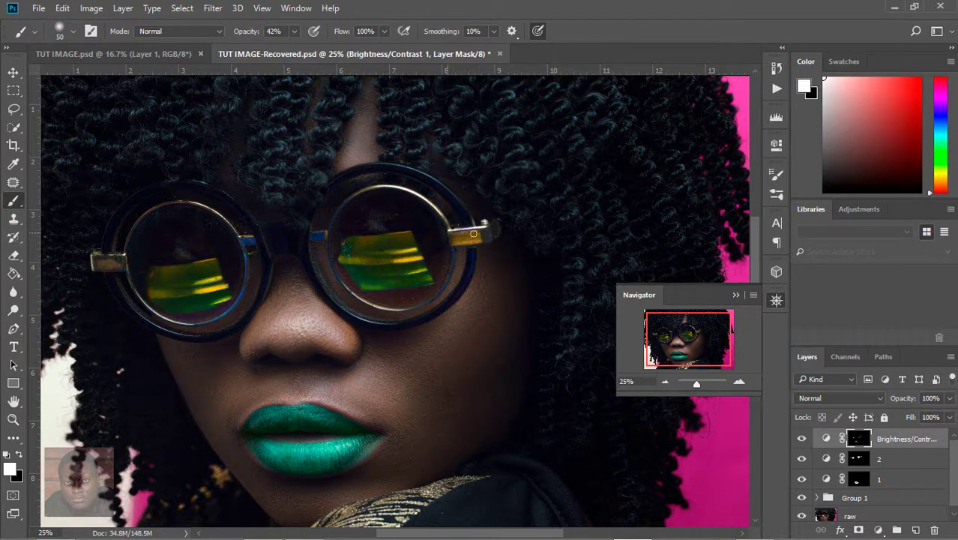
drag(404, 308, 360, 300)
key(ctrl+z)
Return to 66% opacity with airbrush build-up and brighten part of the right lens.
drag(697, 382, 695, 383)
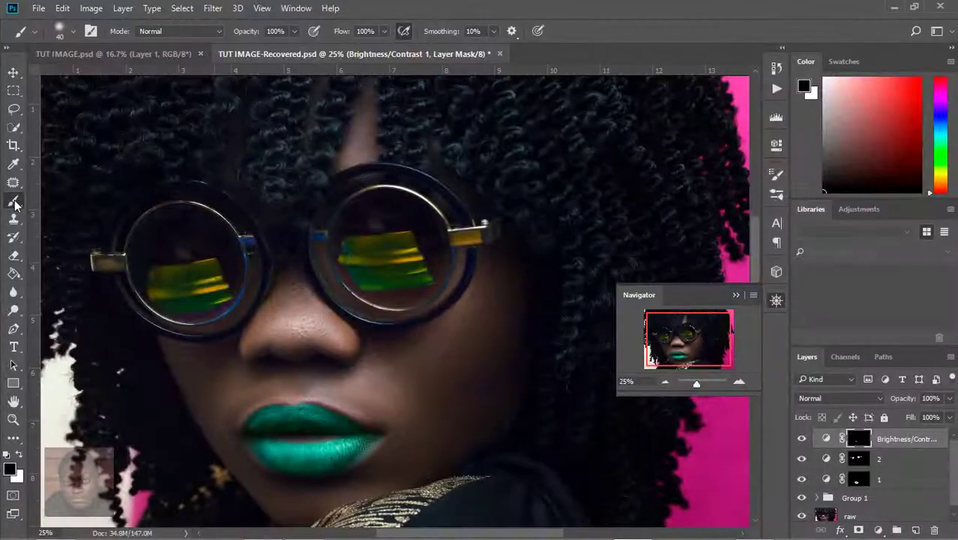
drag(294, 31, 267, 53)
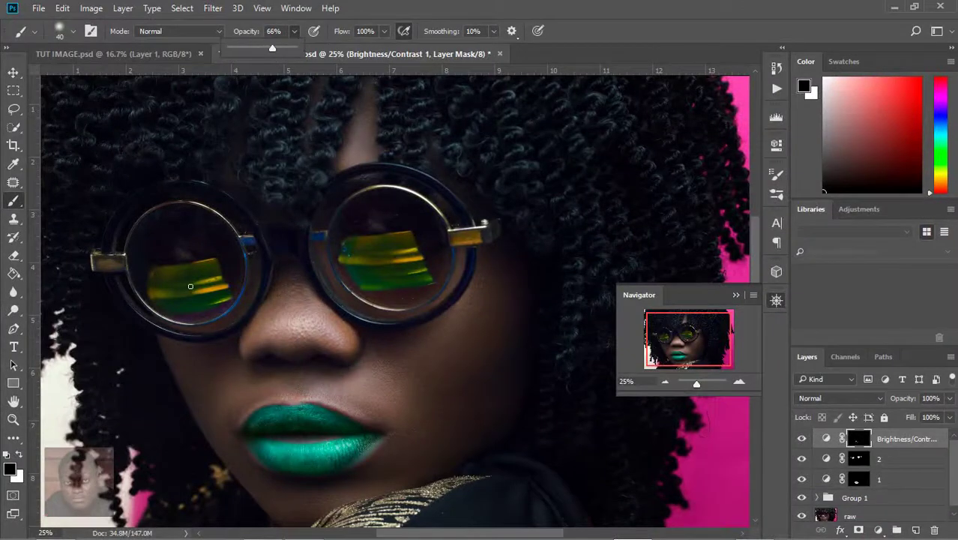
key(bracketright)
key(x)
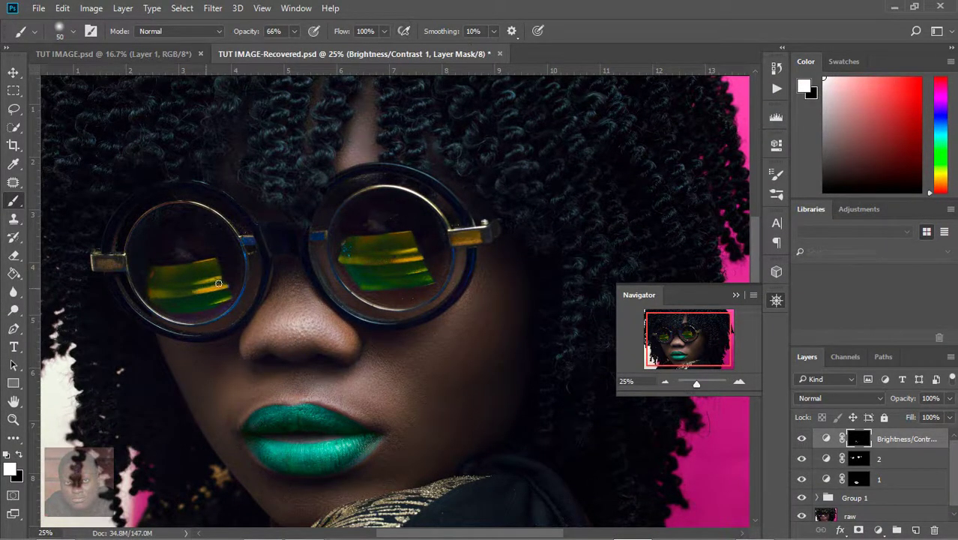
click(538, 30)
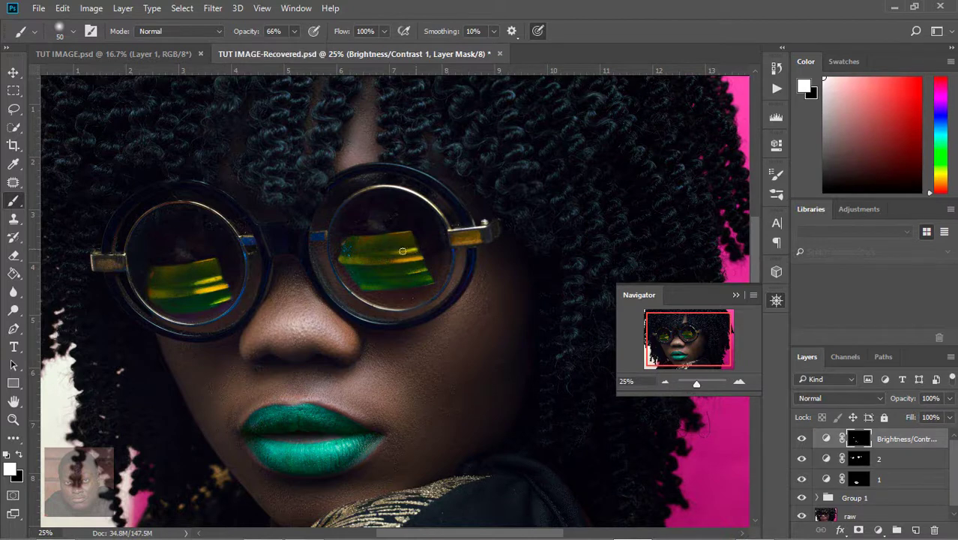
drag(403, 255, 411, 258)
At 19–42% opacity, lighten the right lens's lower rim, then hide the adjustment to compare.
key(1)
key(9)
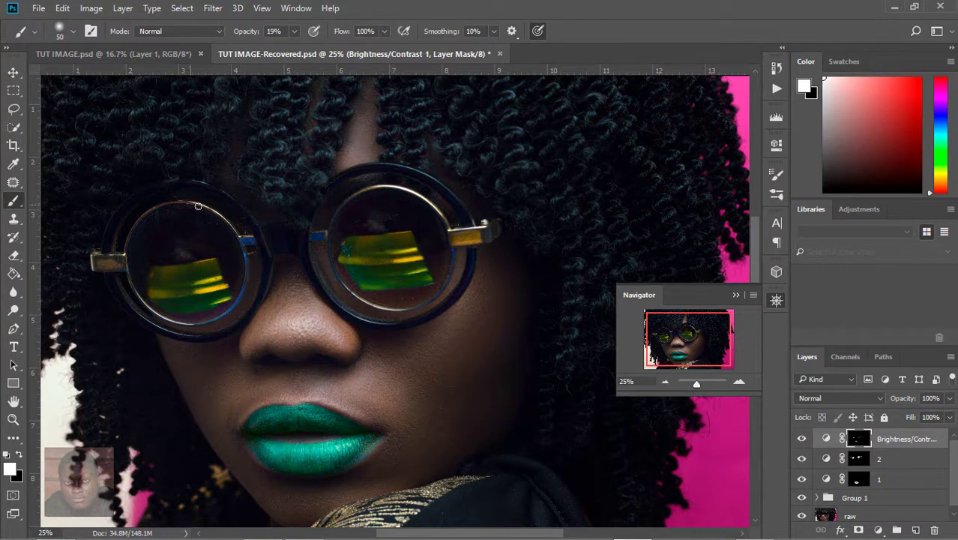
key(4)
key(2)
drag(390, 309, 386, 306)
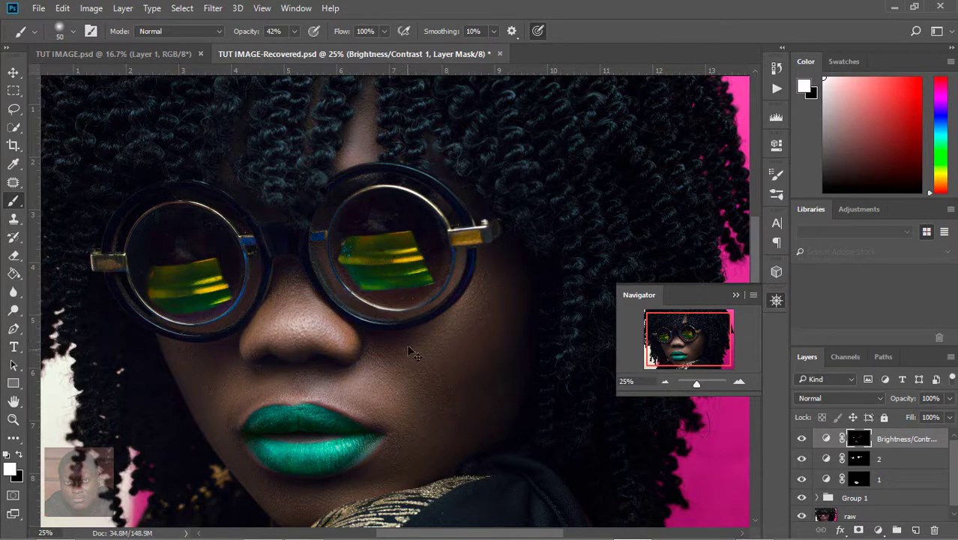
click(665, 383)
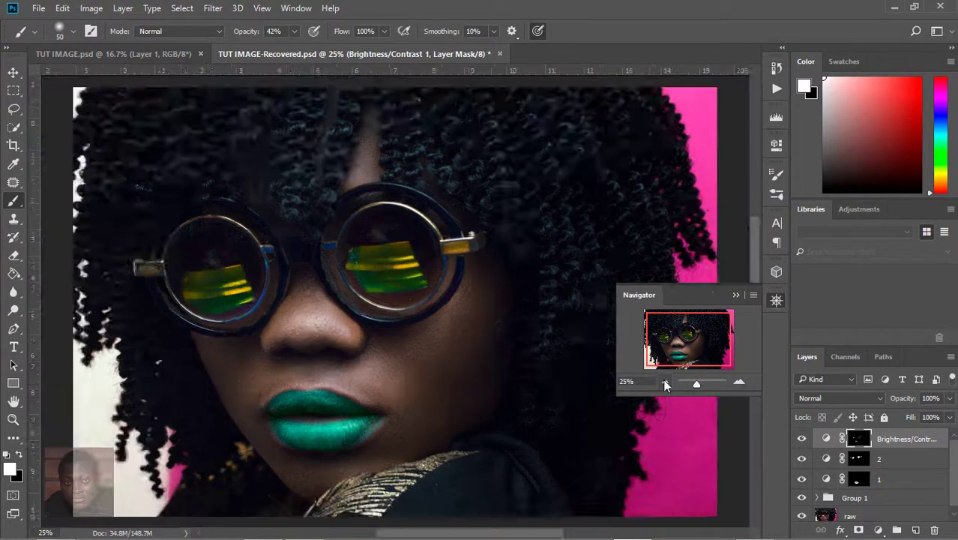
click(801, 439)
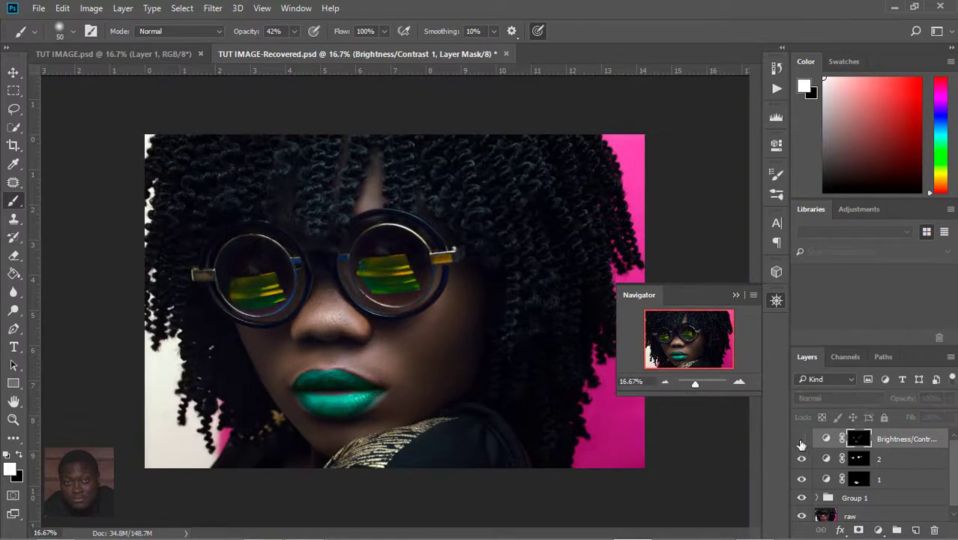
Show the Brightness/Contrast layer again and paint its mask over the gold-trimmed collar with a 125 brush.
click(801, 440)
key(bracketright)
key(bracketright)
key(bracketright)
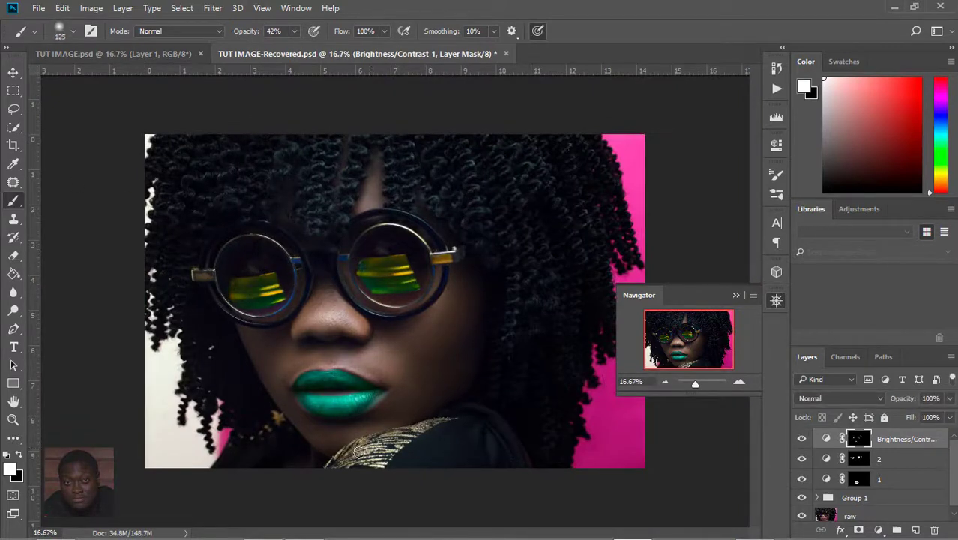
drag(435, 420, 441, 422)
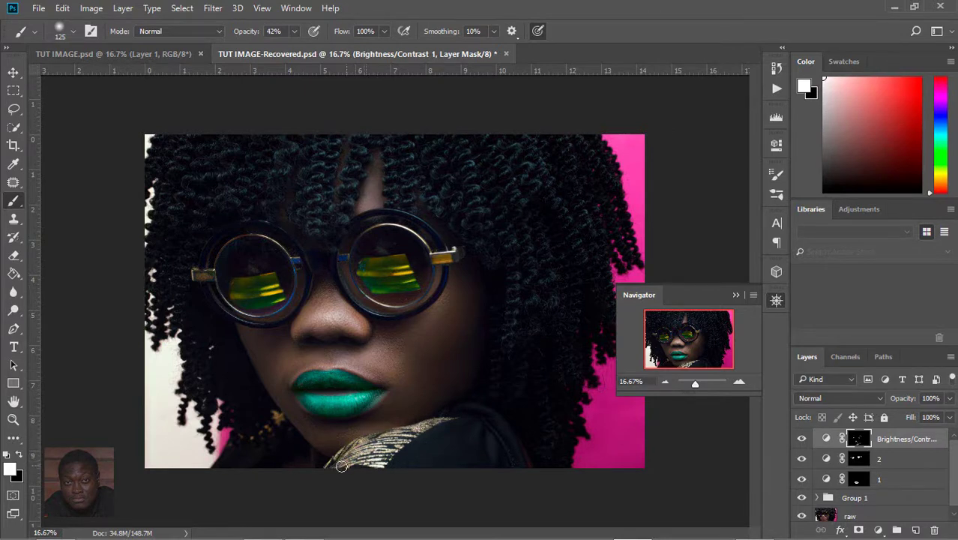
Set the brush to black at 40% opacity and size 200 for hair touch-ups.
key(bracketleft)
key(bracketleft)
key(bracketleft)
key(7)
key(9)
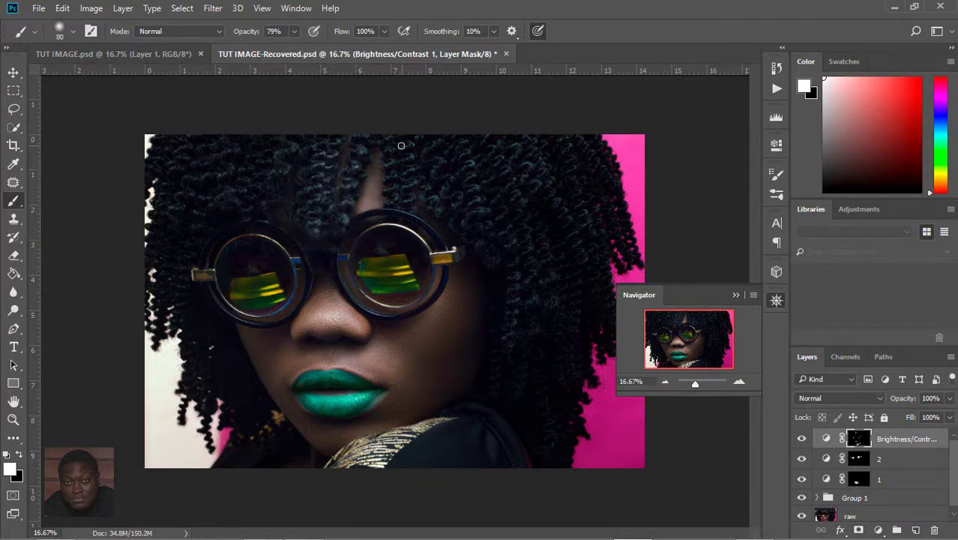
key(4)
key(0)
key(x)
key(bracketright)
key(bracketright)
key(bracketright)
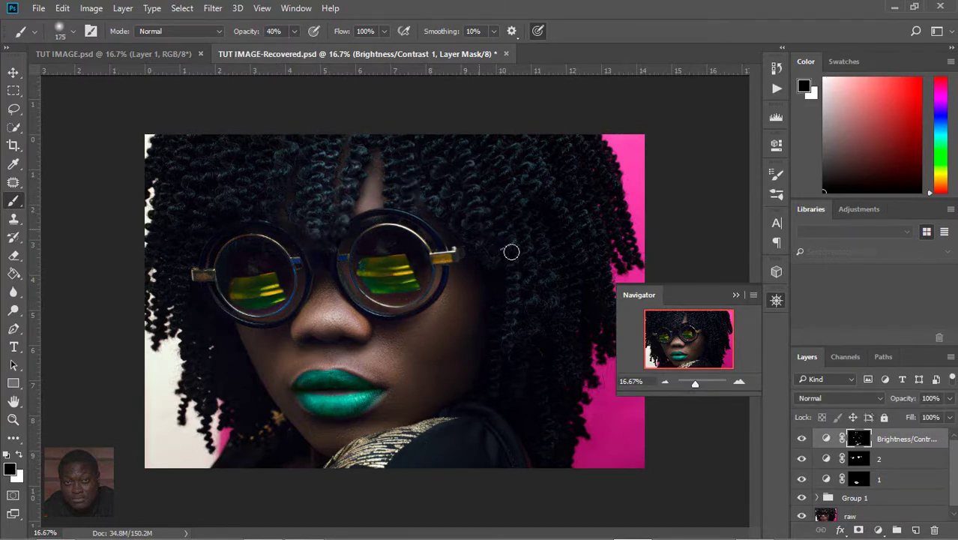
key(bracketright)
key(bracketright)
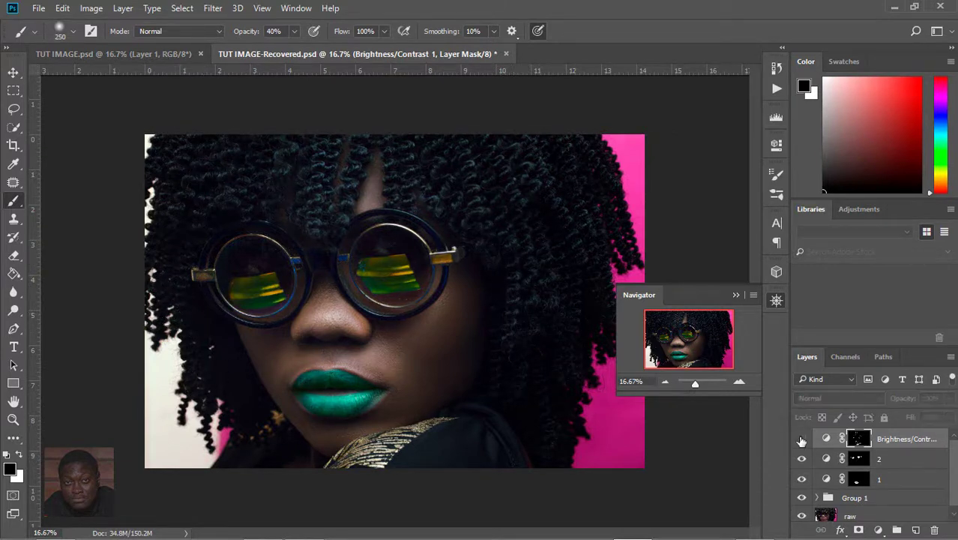
Group the three adjustment layers and toggle the groups to compare before and after.
shift+click(885, 479)
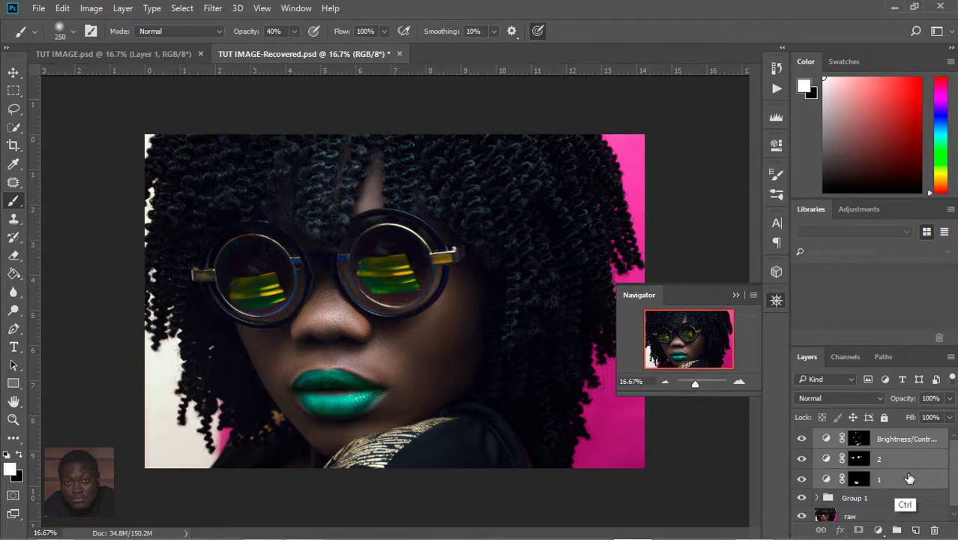
key(ctrl+g)
drag(802, 437, 801, 453)
click(801, 453)
click(802, 436)
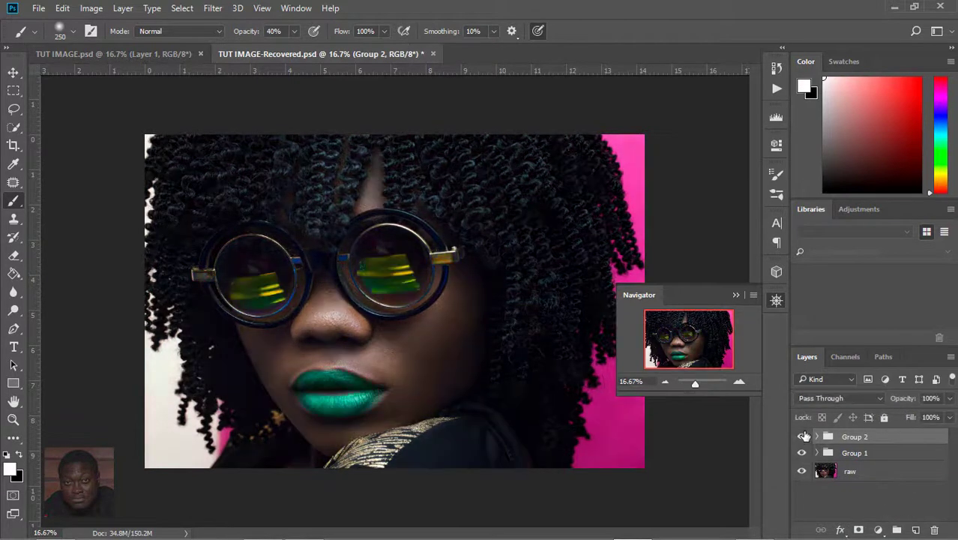
click(802, 436)
click(802, 436)
Toggle the brightness layer and raw layer to compare, then make both groups and raw visible.
click(817, 436)
click(802, 455)
click(802, 455)
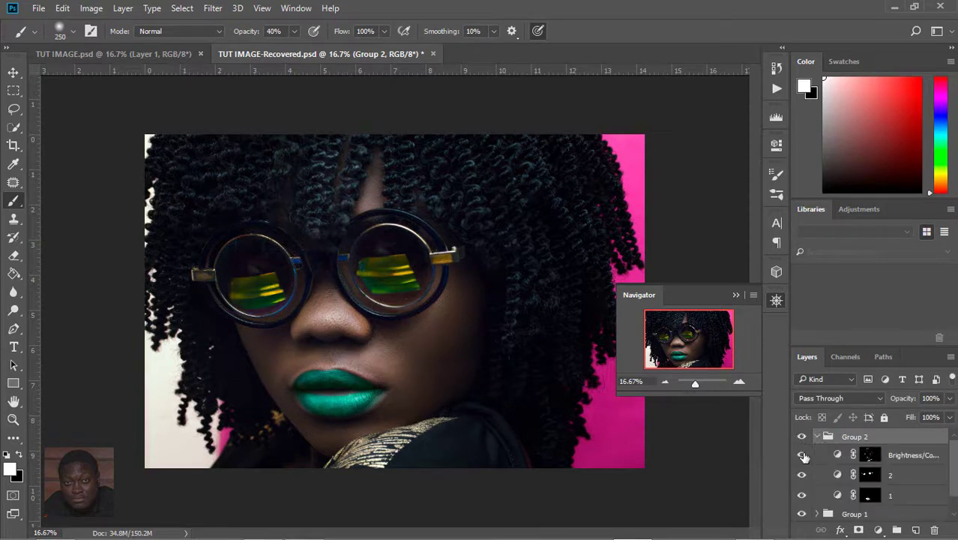
key(x)
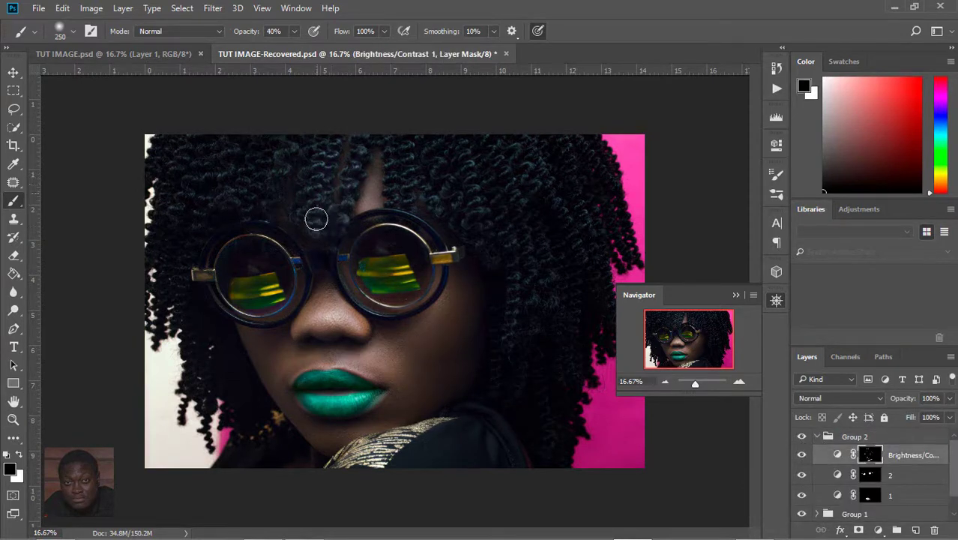
click(802, 455)
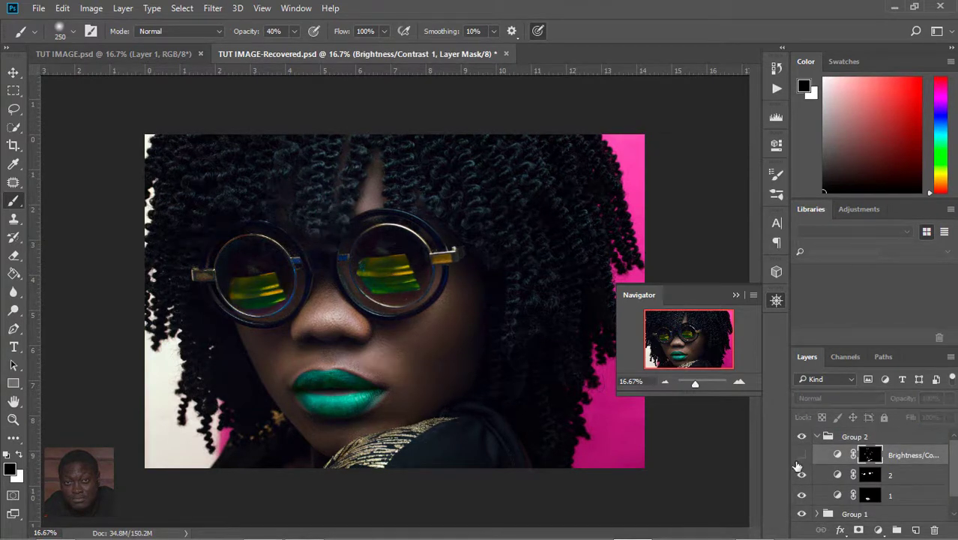
click(816, 436)
alt+click(801, 471)
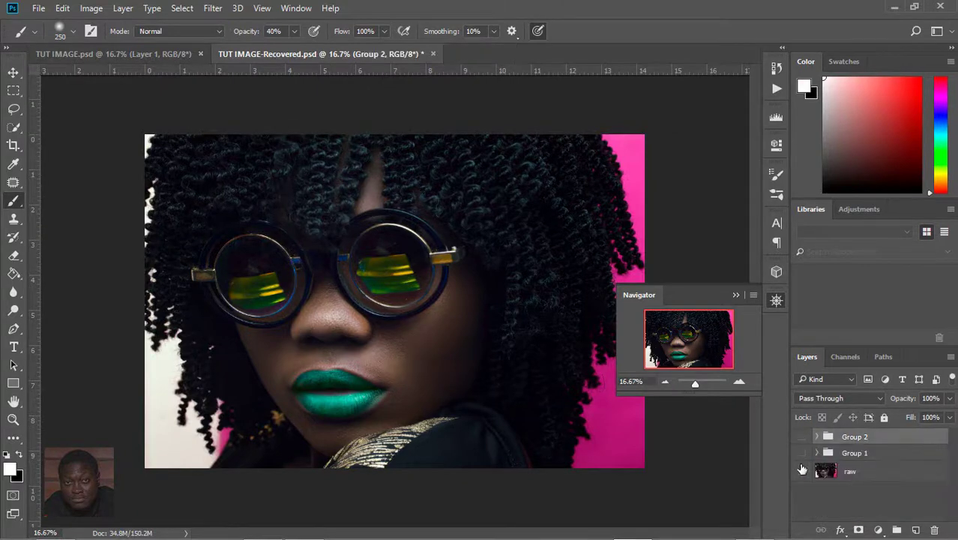
click(802, 471)
click(801, 453)
click(801, 437)
Rename Group 1 to 'graded' and Group 2 to 'Adjustment Layers', then toggle the latter to compare.
double_click(848, 453)
text(graded)
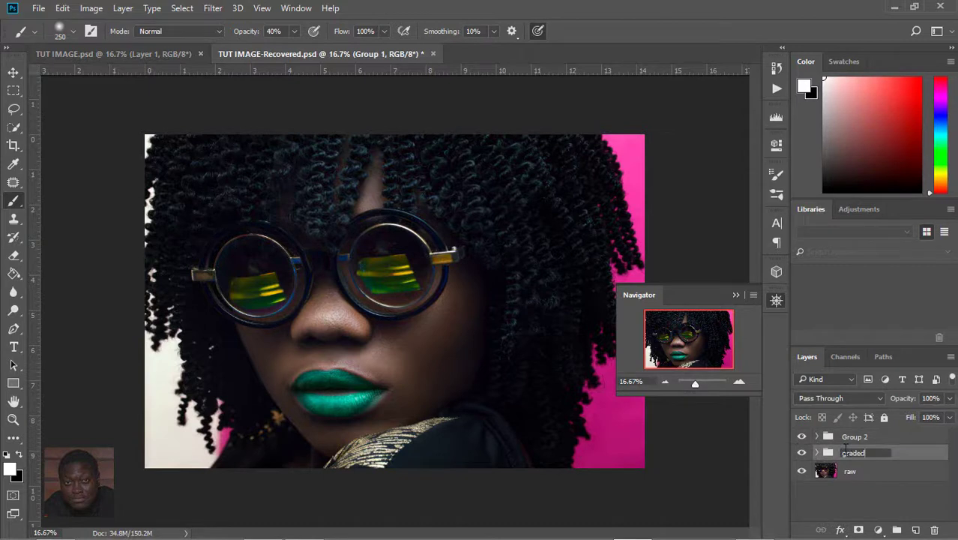
key(Return)
double_click(854, 436)
text(A)
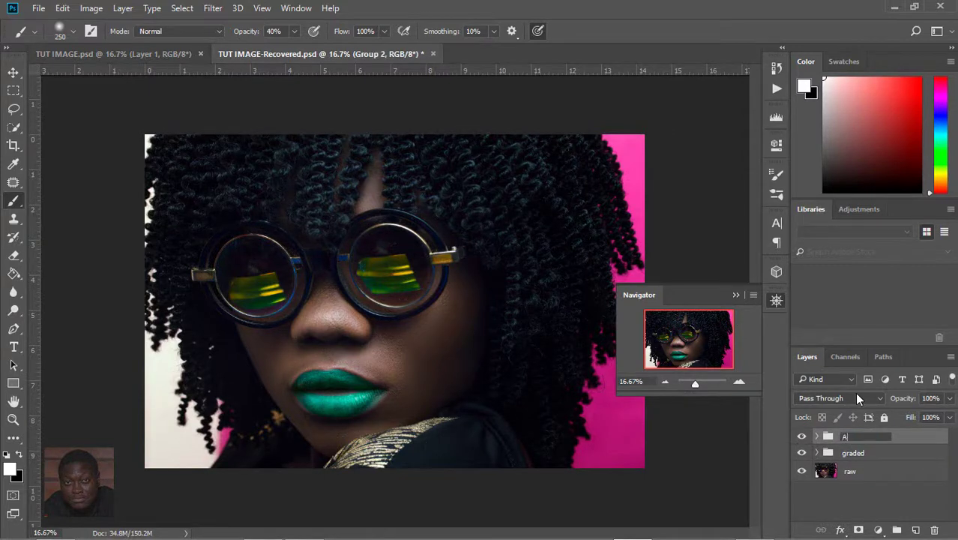
text(djustment Layers)
key(Return)
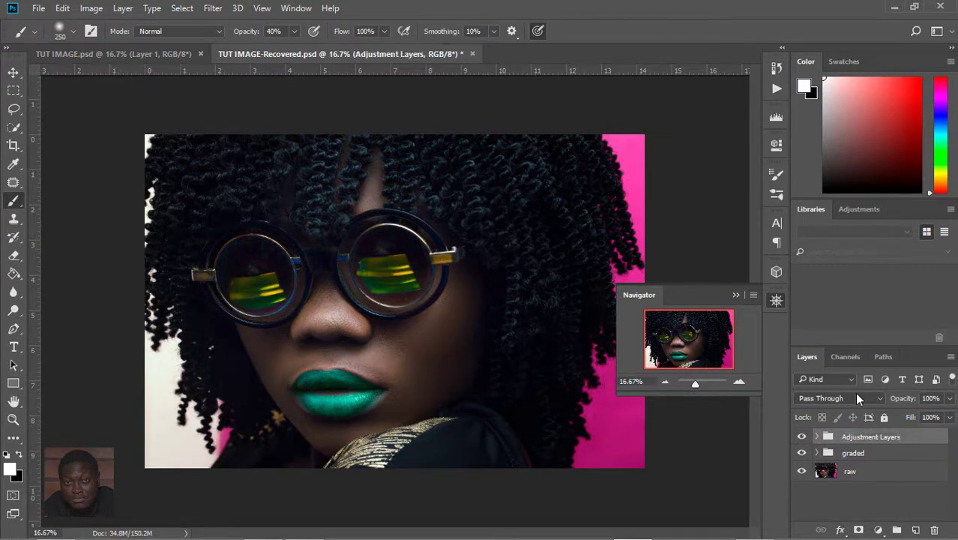
click(802, 437)
click(802, 437)
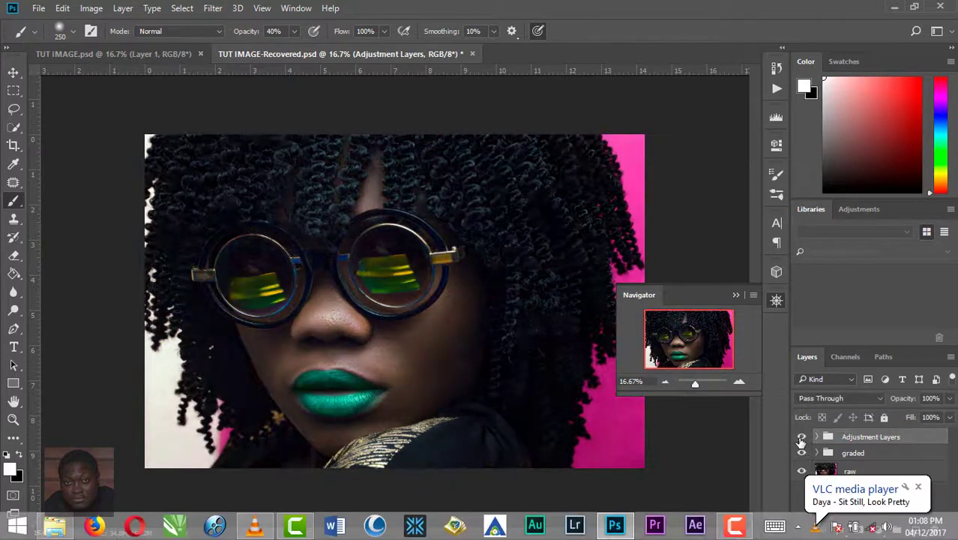